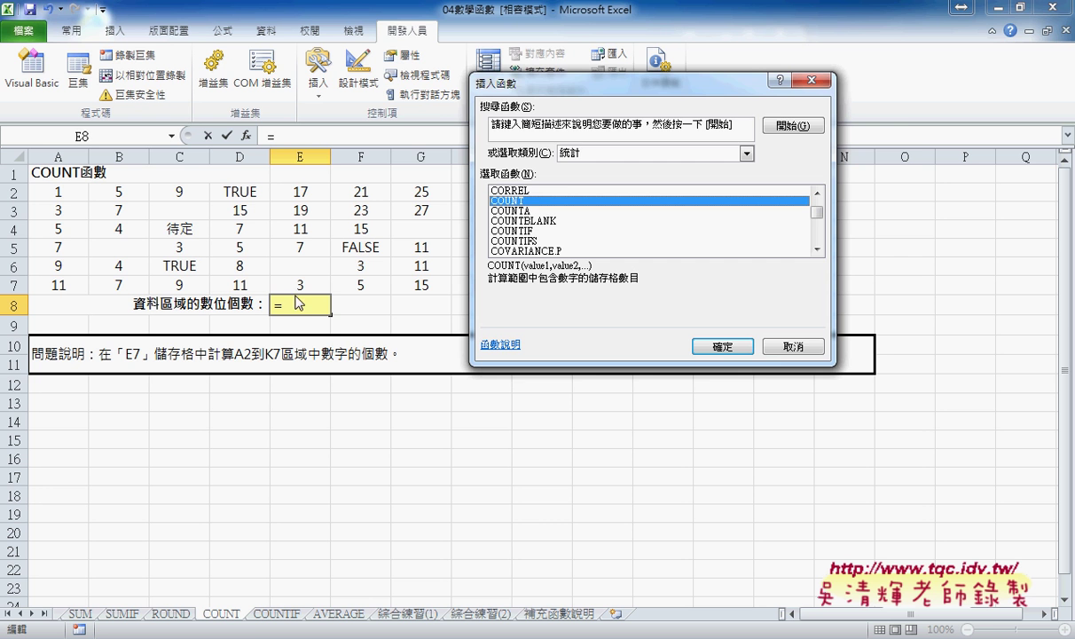
# Enter =COUNT(A2:K7) in E8 to count the 53 numeric cells in the data range
pyautogui.click(693, 345)
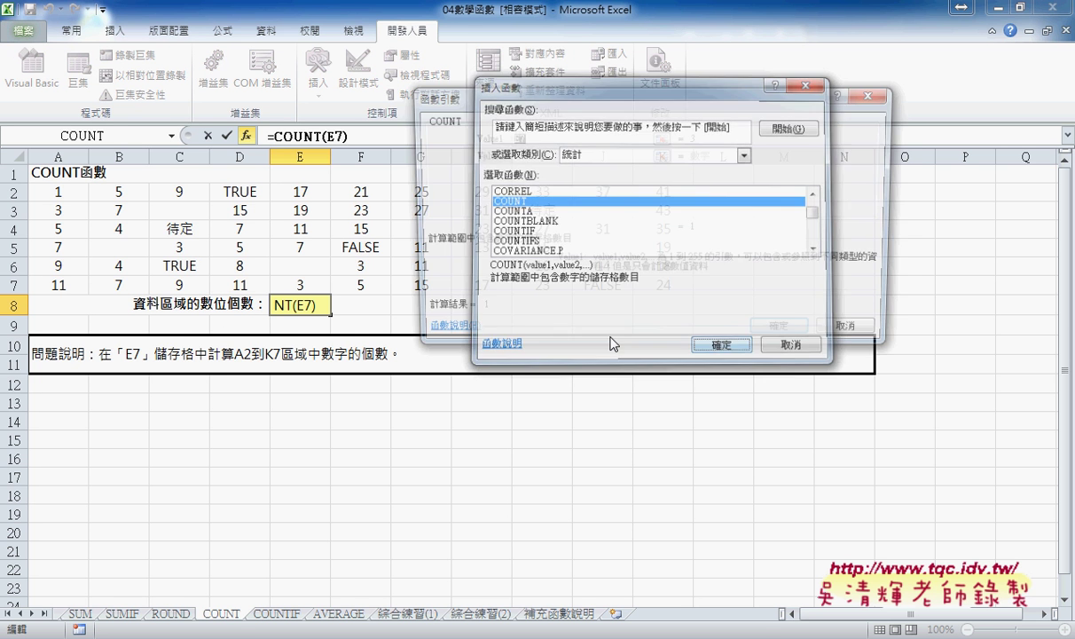
pyautogui.moveTo(56, 191)
pyautogui.mouseDown()
pyautogui.moveTo(184, 266)
pyautogui.moveTo(674, 284)
pyautogui.mouseUp()
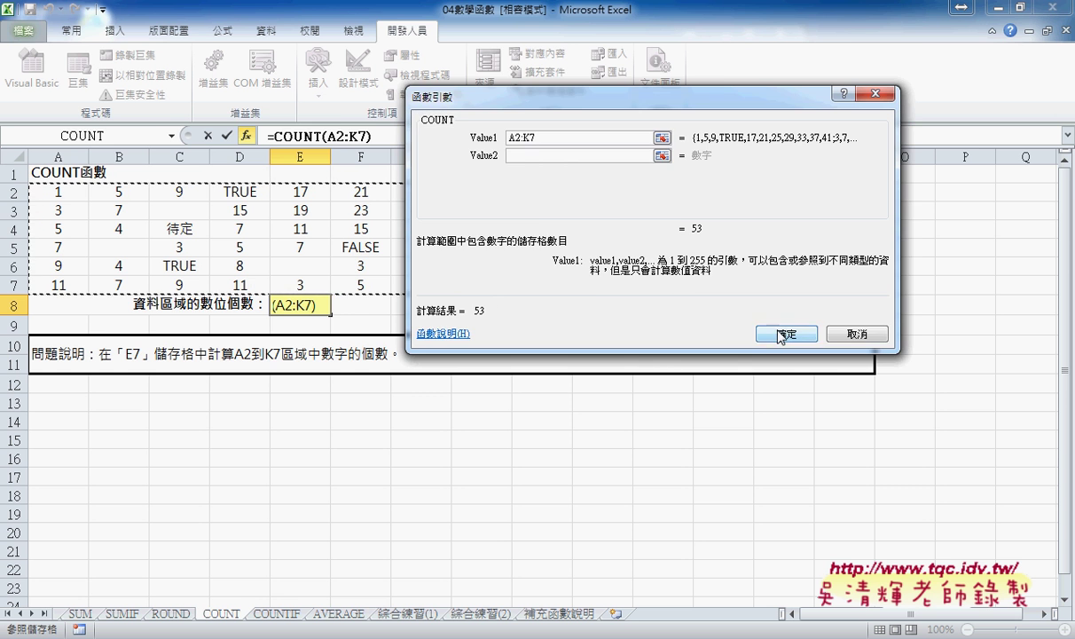
pyautogui.click(784, 334)
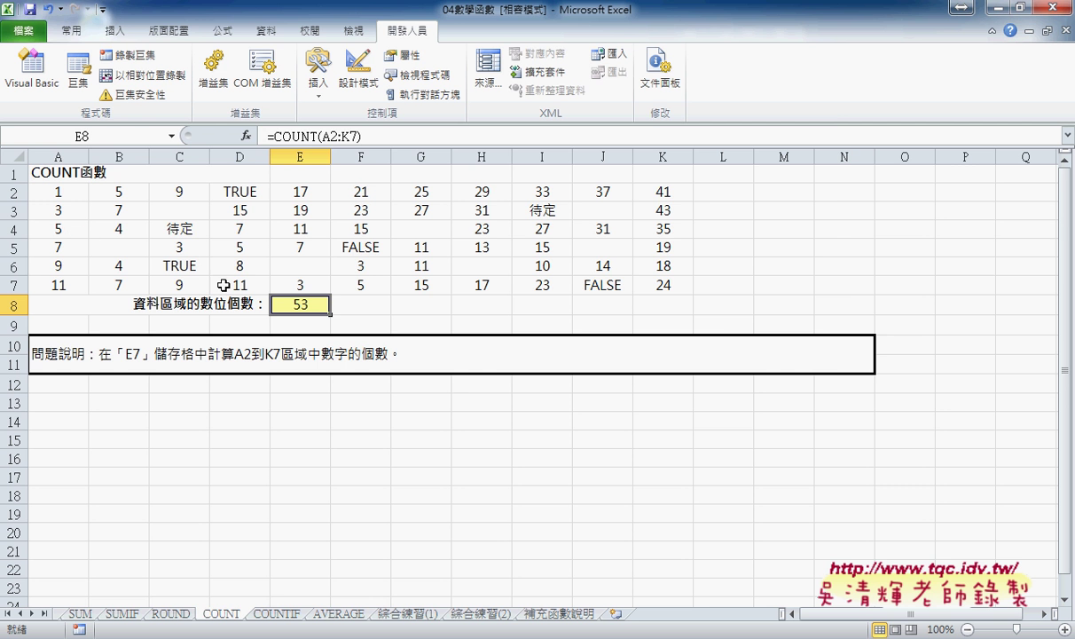
# Start a COUNTA function in cell G8 from the Insert Function list
pyautogui.click(412, 305)
pyautogui.click(246, 135)
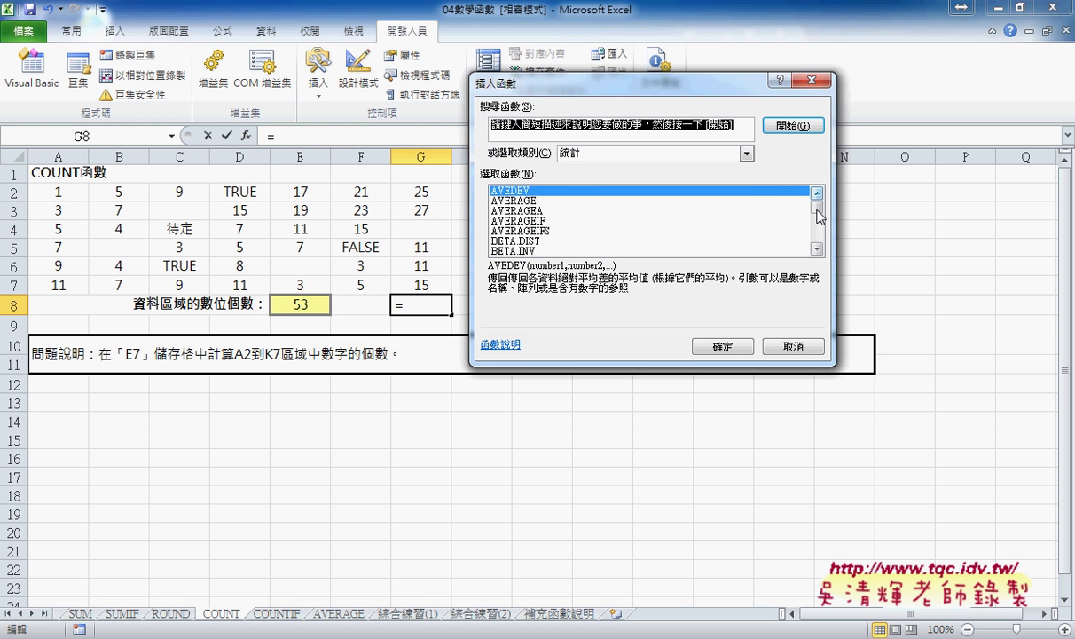
pyautogui.scroll(-2, 774, 222)
pyautogui.scroll(-2, 773, 217)
pyautogui.scroll(-4, 799, 231)
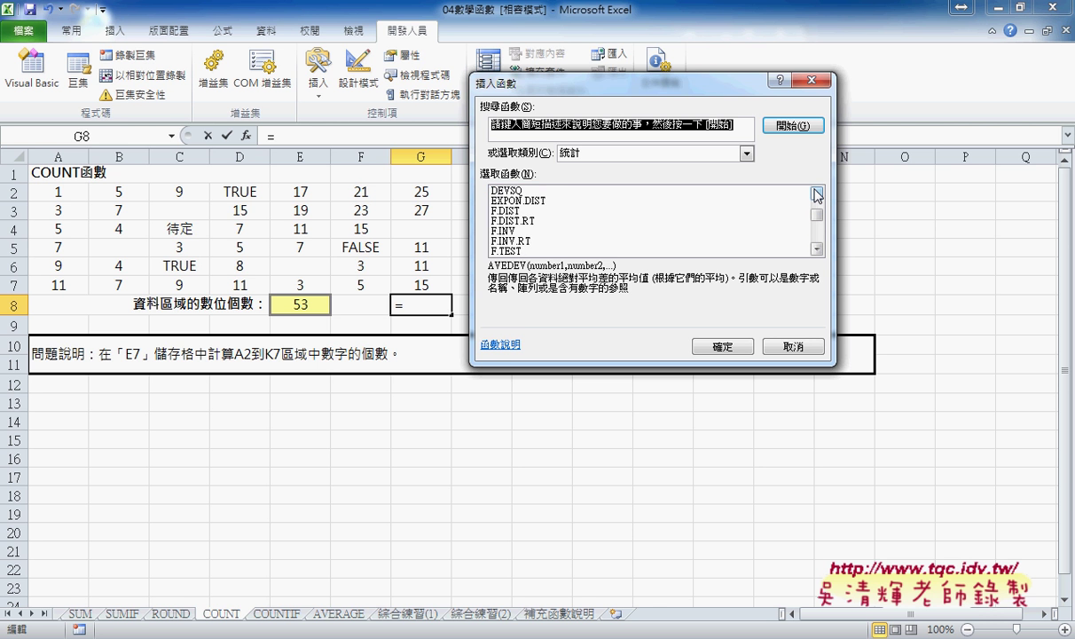
pyautogui.click(816, 193)
pyautogui.click(816, 192)
pyautogui.click(816, 192)
pyautogui.click(816, 193)
pyautogui.click(816, 192)
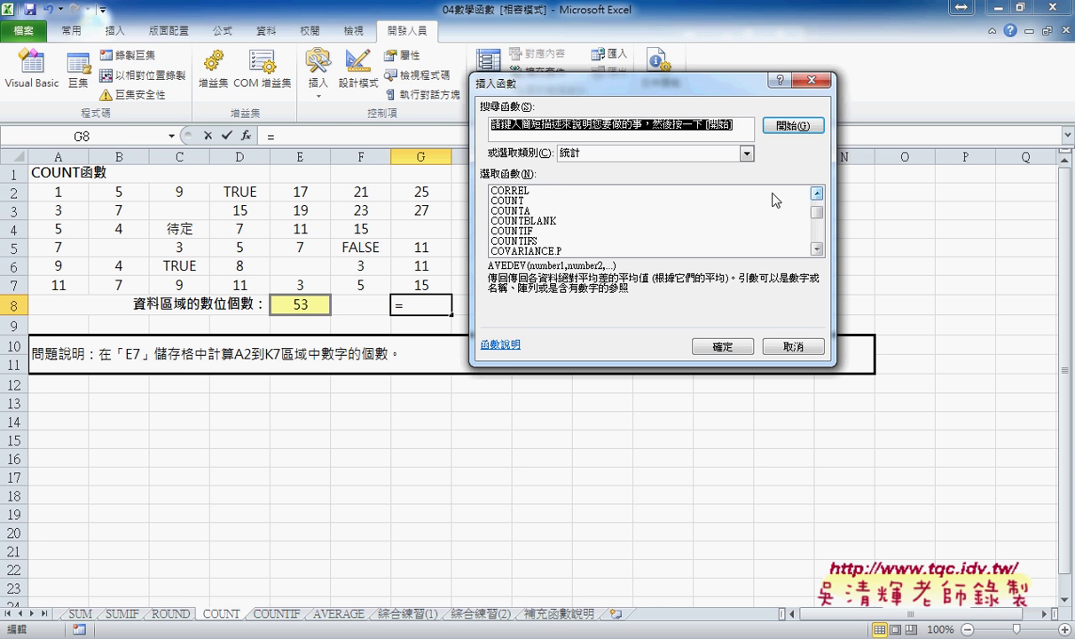
pyautogui.click(497, 210)
pyautogui.click(719, 347)
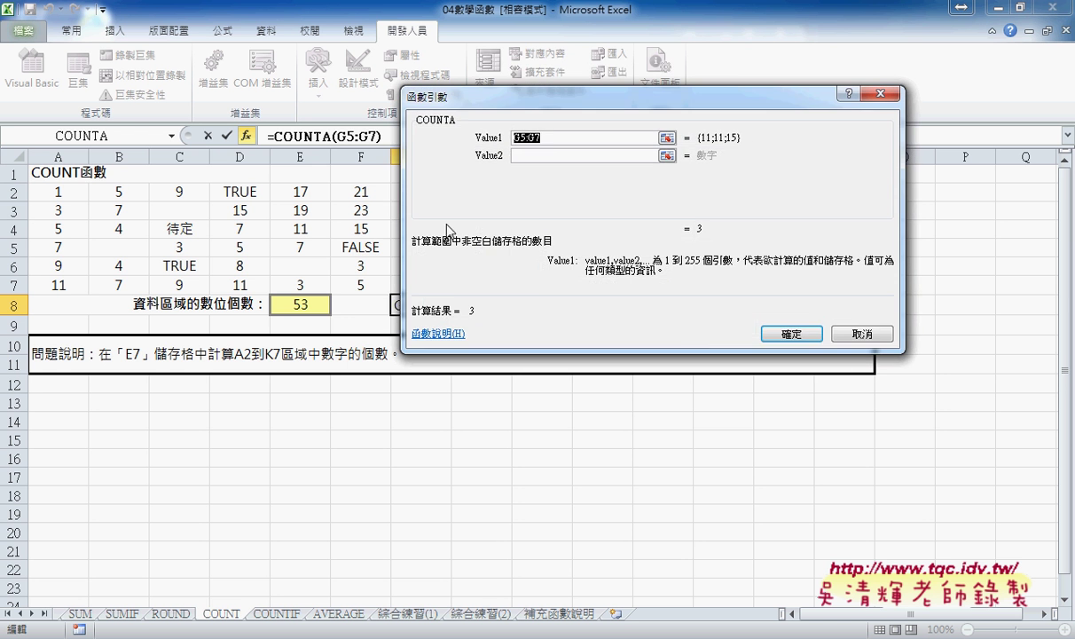
# Set the COUNTA range to A2:K7 so G8 shows 59 non-empty cells
pyautogui.moveTo(55, 183); pyautogui.dragTo(636, 285)
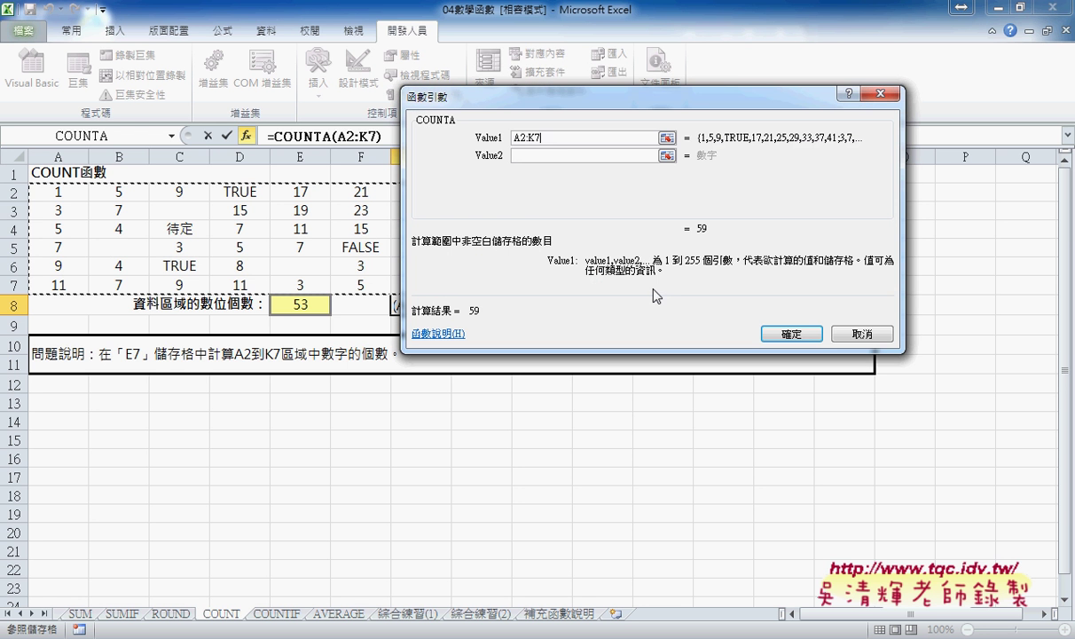
pyautogui.click(776, 333)
pyautogui.click(538, 305)
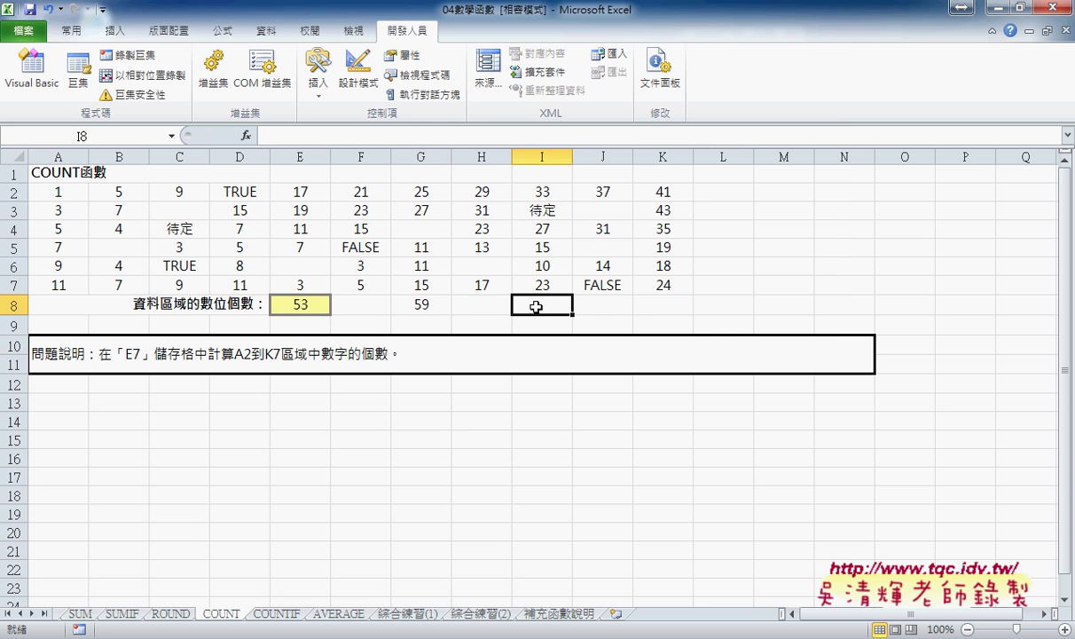
# Insert a COUNTBLANK function into cell I8
pyautogui.click(246, 135)
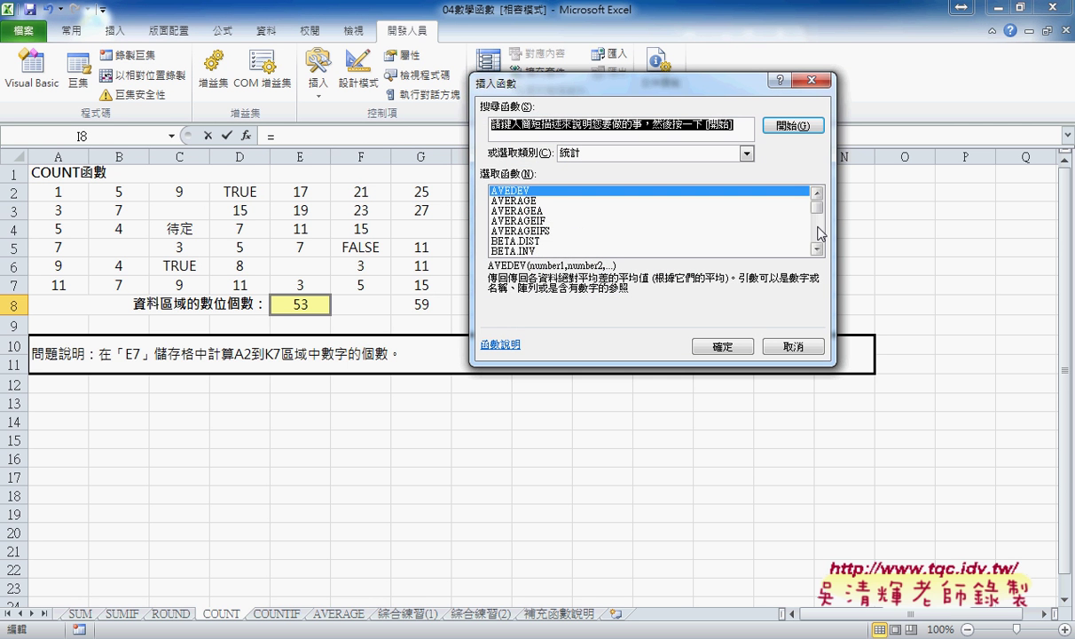
pyautogui.scroll(-5, 611, 225)
pyautogui.scroll(-3, 556, 214)
pyautogui.click(524, 201)
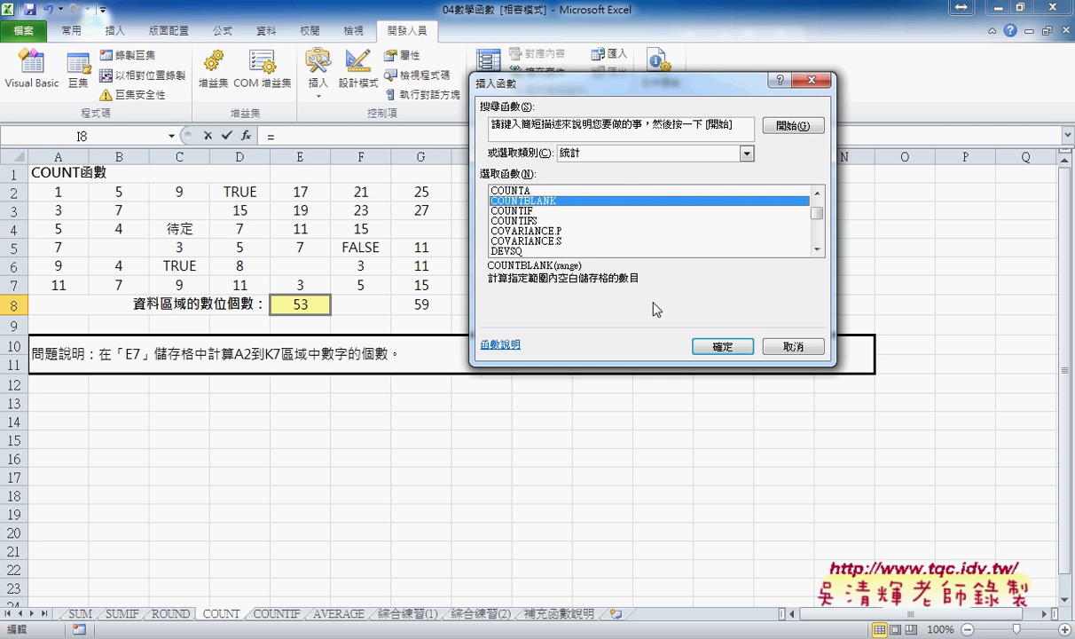
pyautogui.click(714, 346)
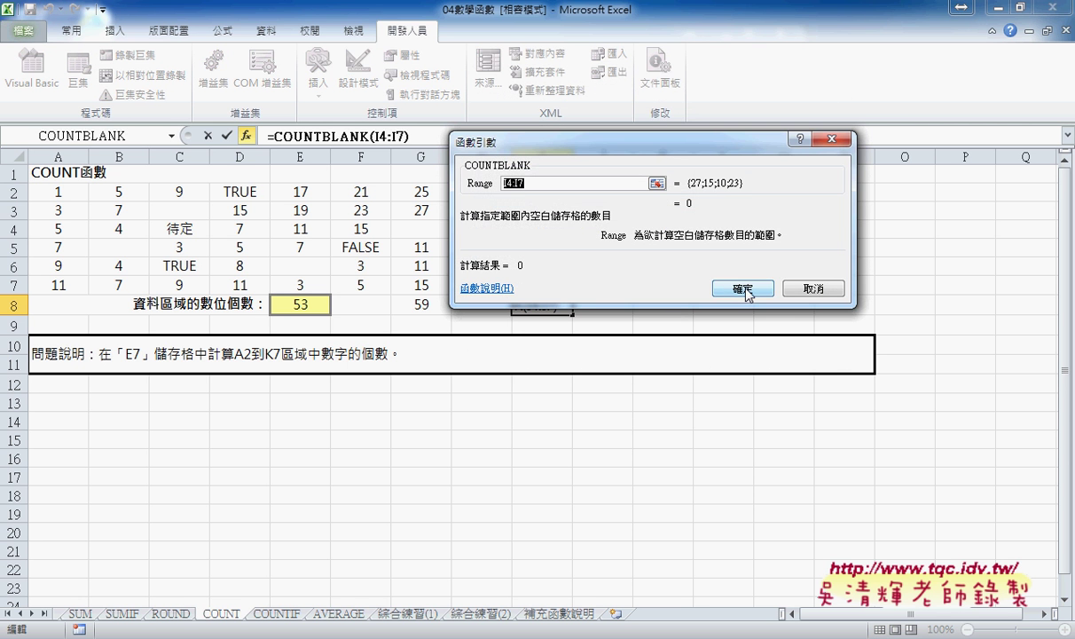
pyautogui.click(743, 288)
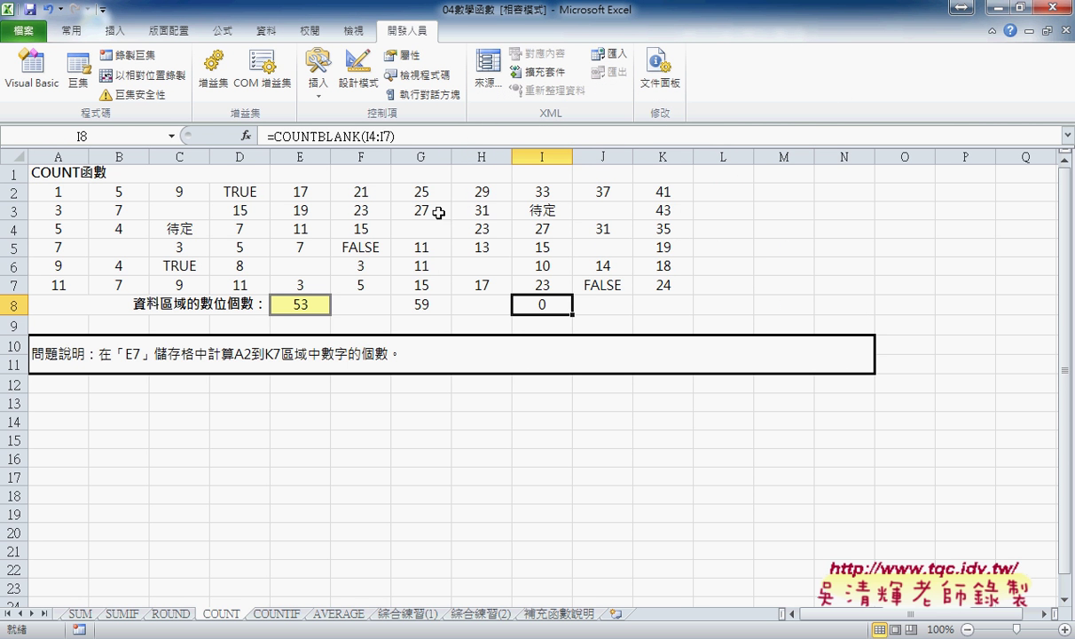
# Correct the I8 formula to =COUNTBLANK(A2:K7), returning 7 blank cells
pyautogui.click(334, 135)
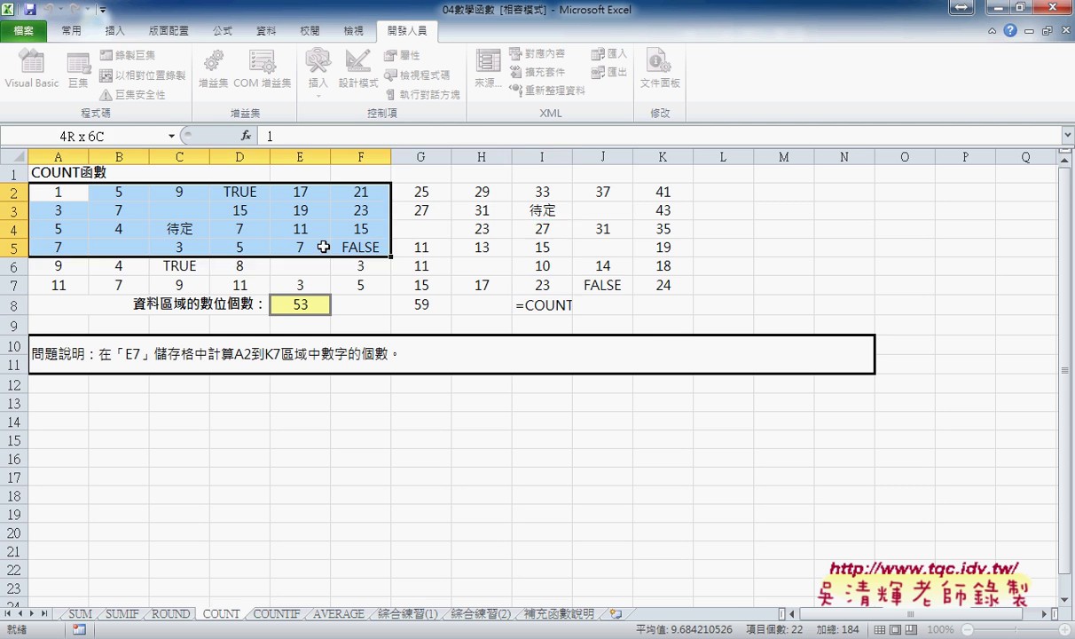
pyautogui.moveTo(57, 192); pyautogui.dragTo(586, 262)
pyautogui.click(554, 307)
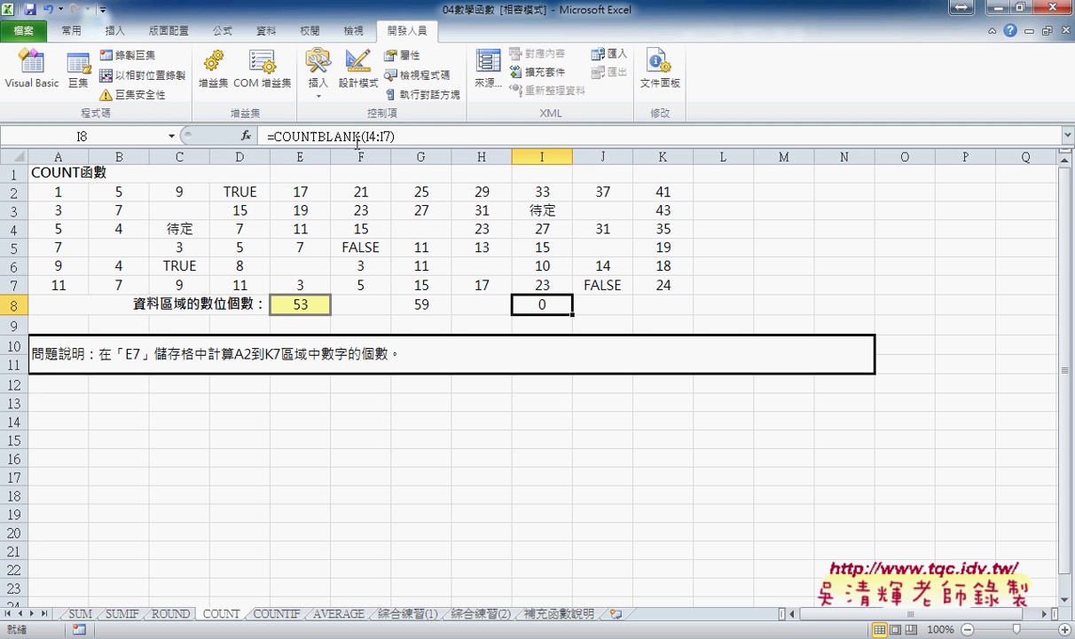
pyautogui.moveTo(364, 135); pyautogui.dragTo(395, 136)
pyautogui.moveTo(57, 192)
pyautogui.mouseDown()
pyautogui.moveTo(91, 228)
pyautogui.moveTo(664, 286)
pyautogui.mouseUp()
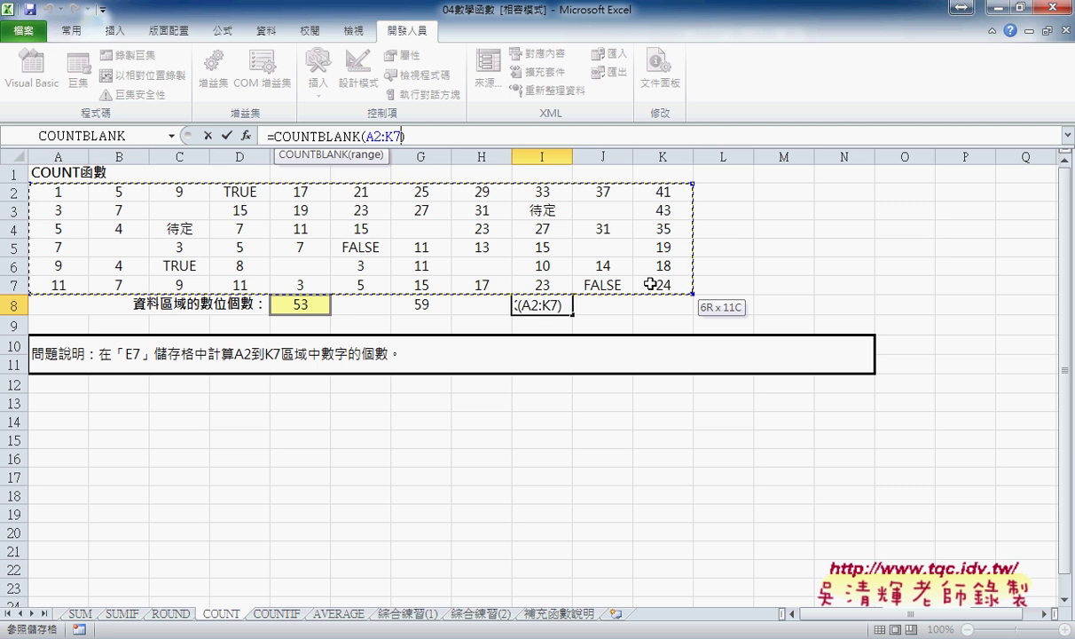
pyautogui.click(225, 138)
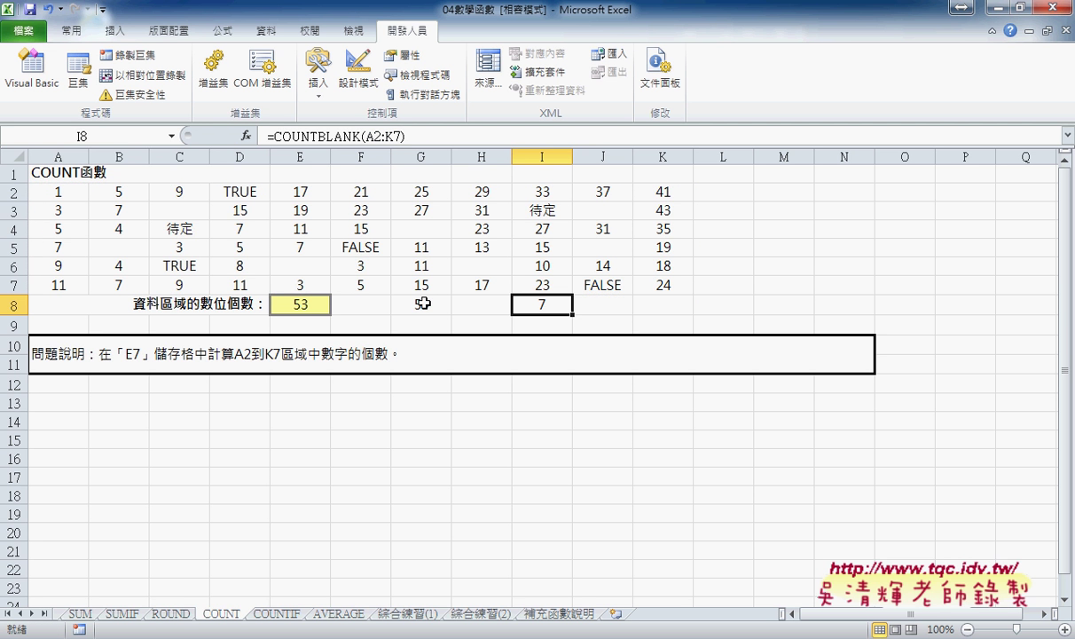
pyautogui.click(680, 308)
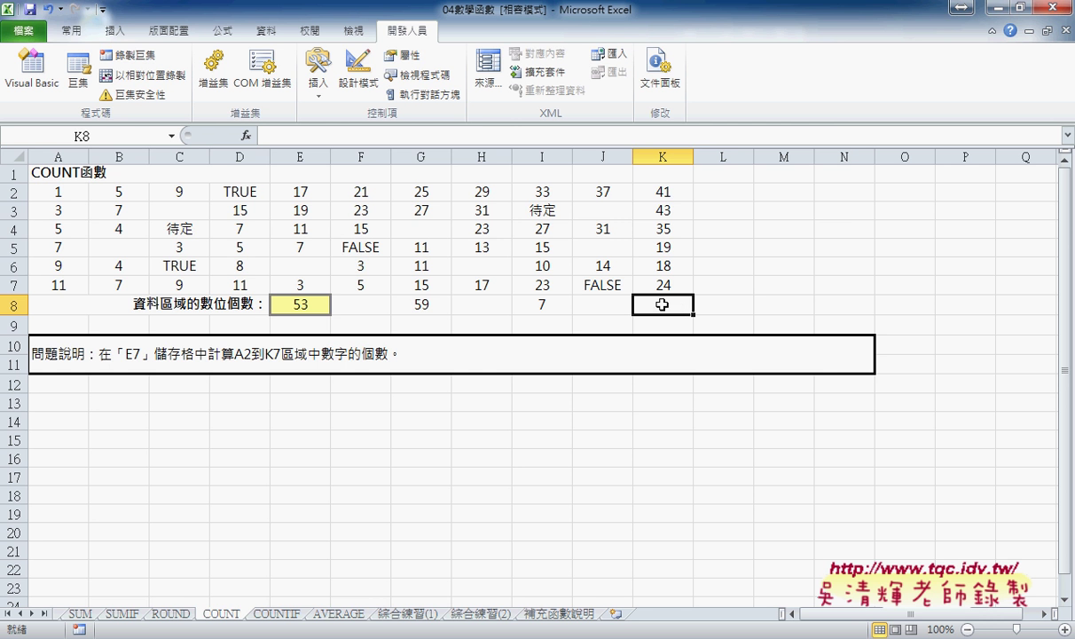
# Enter a COUNTIF in K8 over A2:K7 with the criterion >20
pyautogui.click(245, 134)
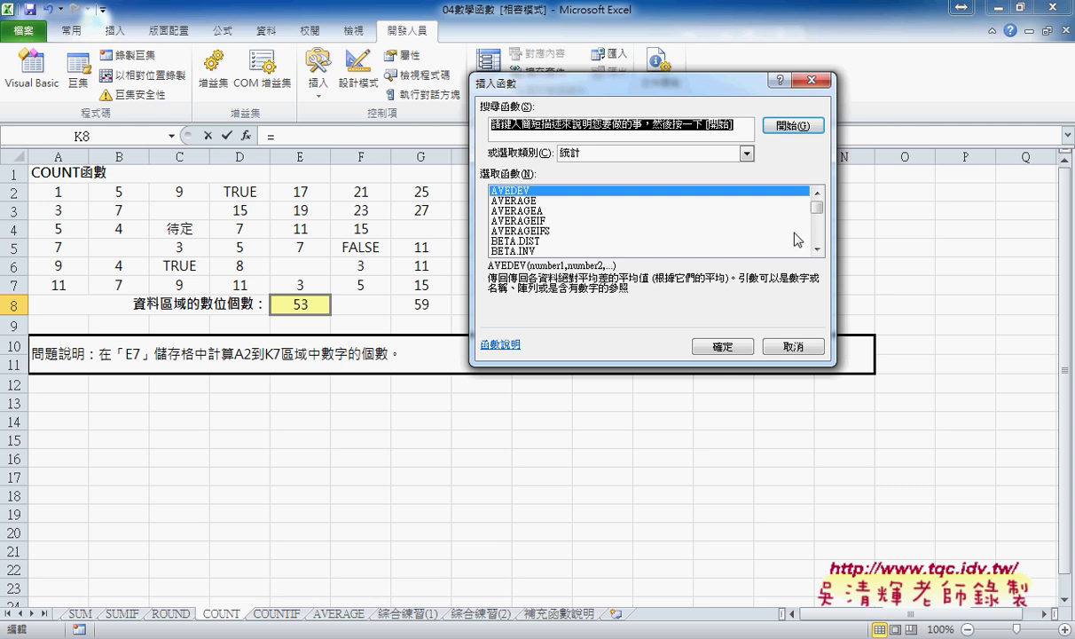
pyautogui.scroll(-2, 797, 239)
pyautogui.scroll(-4, 816, 238)
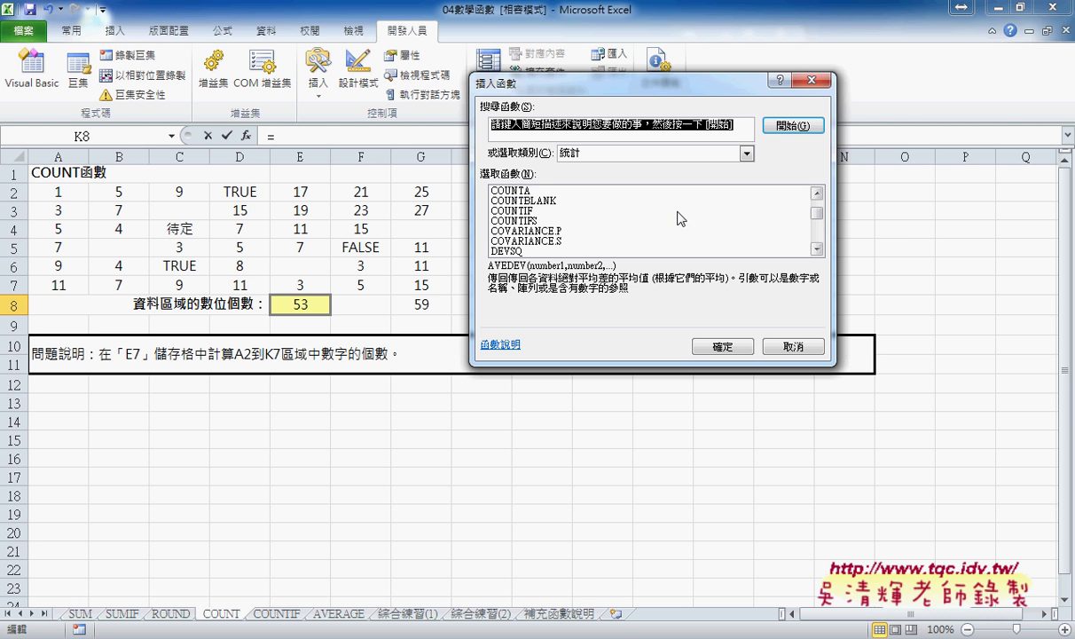
pyautogui.click(515, 210)
pyautogui.click(714, 343)
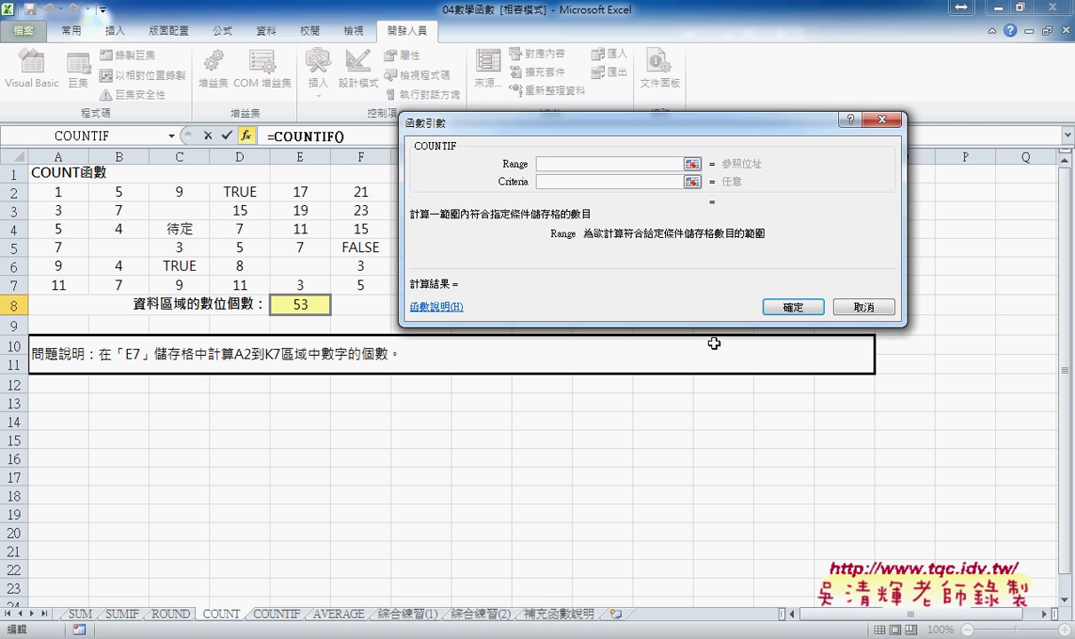
pyautogui.moveTo(618, 145); pyautogui.dragTo(636, 305)
pyautogui.moveTo(58, 192)
pyautogui.mouseDown()
pyautogui.moveTo(511, 286)
pyautogui.moveTo(667, 285)
pyautogui.mouseUp()
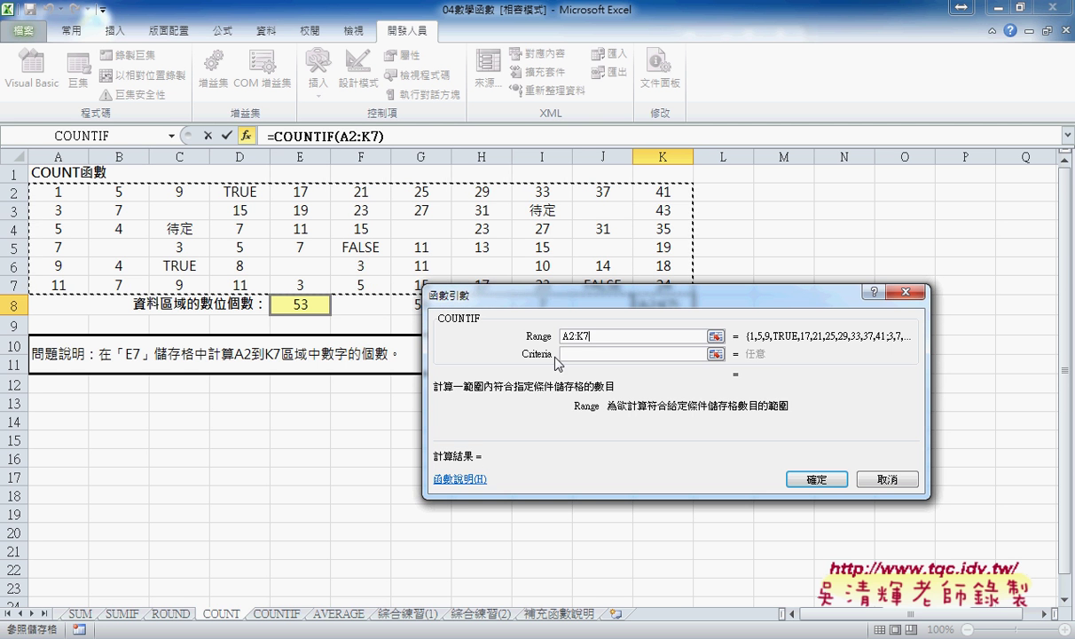
pyautogui.click(572, 355)
pyautogui.write('>')
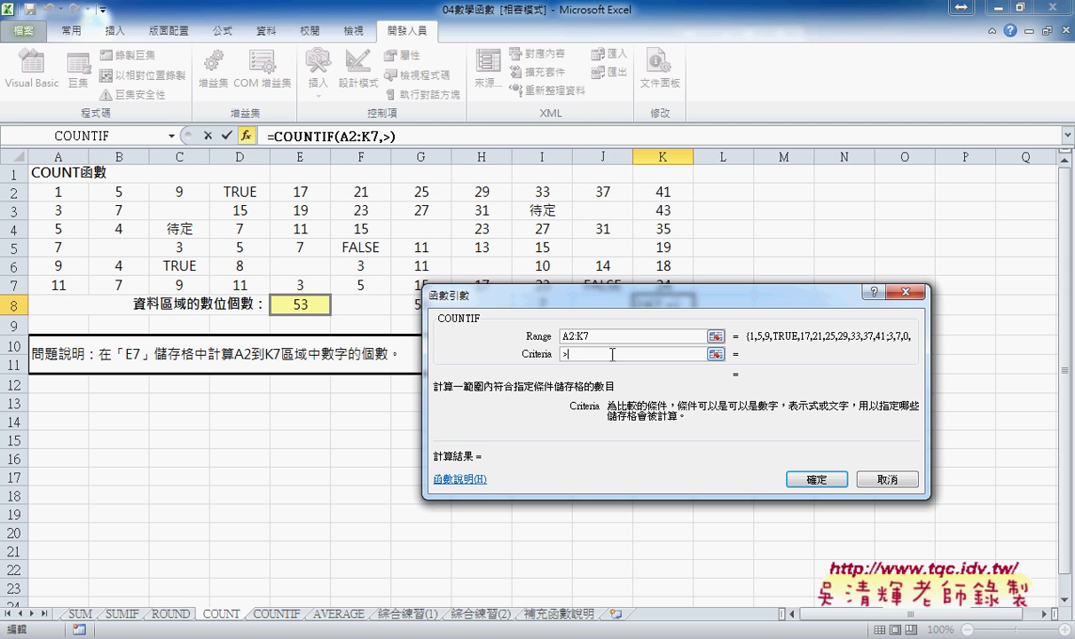
pyautogui.write('20')
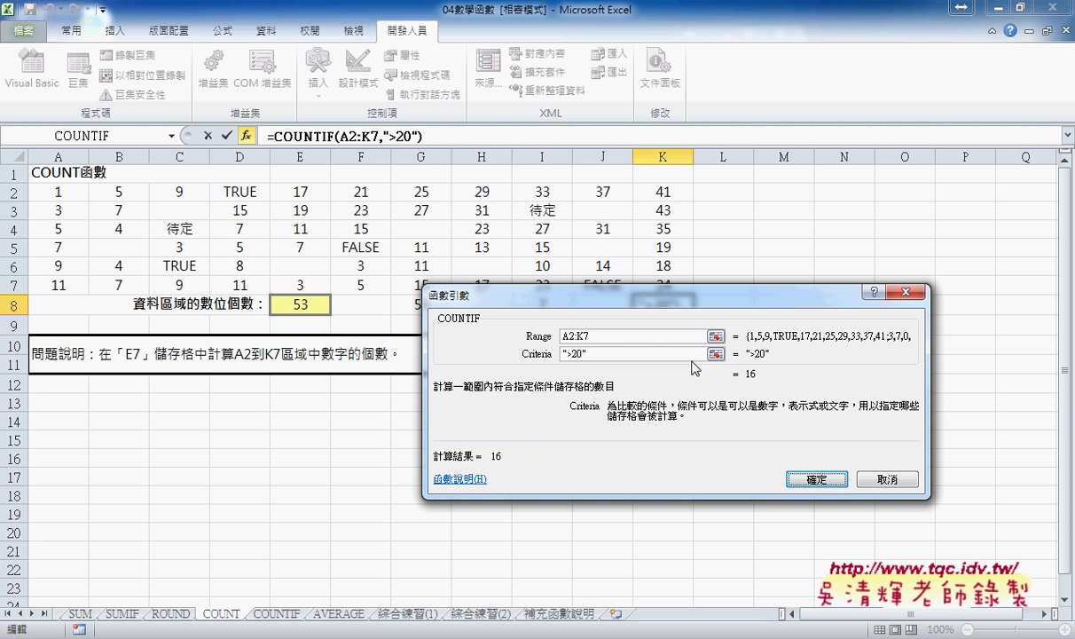
pyautogui.click(803, 479)
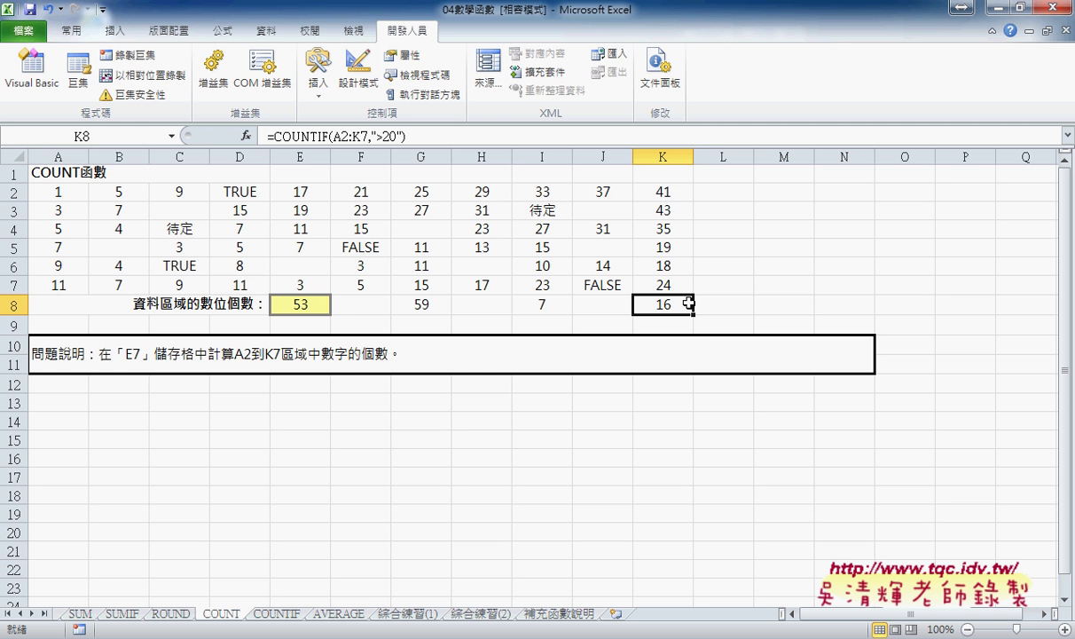
# Change the K8 criterion to 17, giving =COUNTIF(A2:K7,17) with result 2
pyautogui.click(309, 138)
pyautogui.click(246, 135)
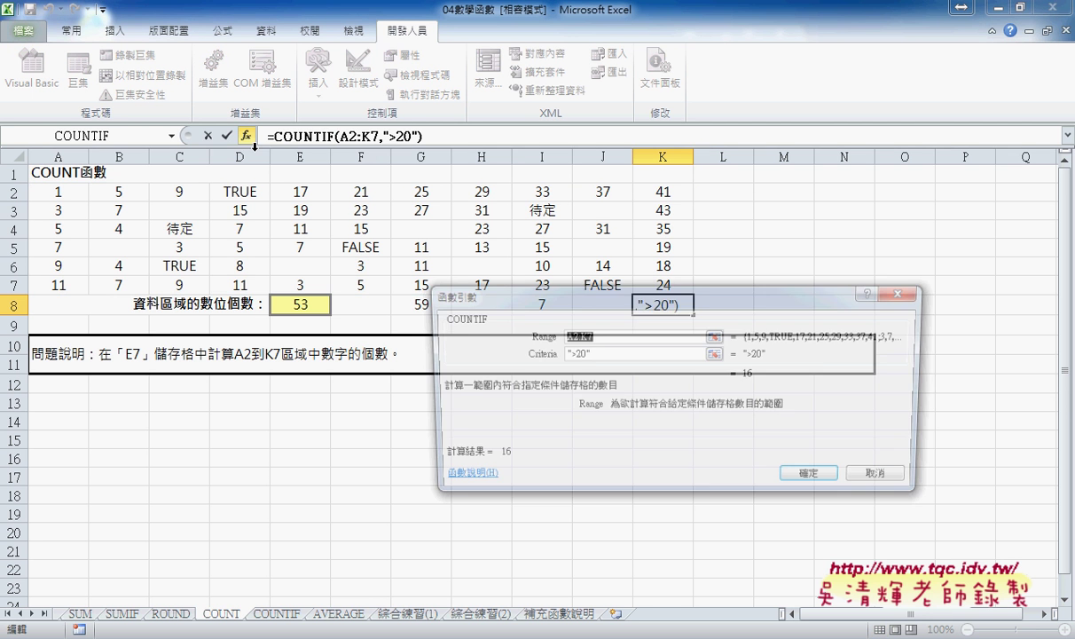
pyautogui.click(587, 354)
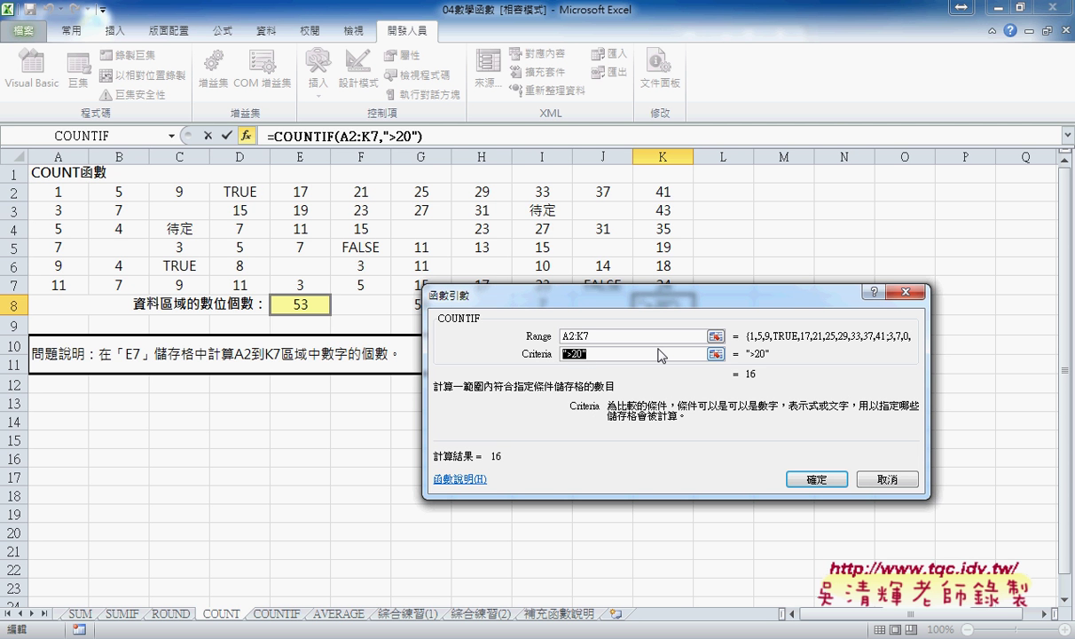
pyautogui.press('BackSpace')
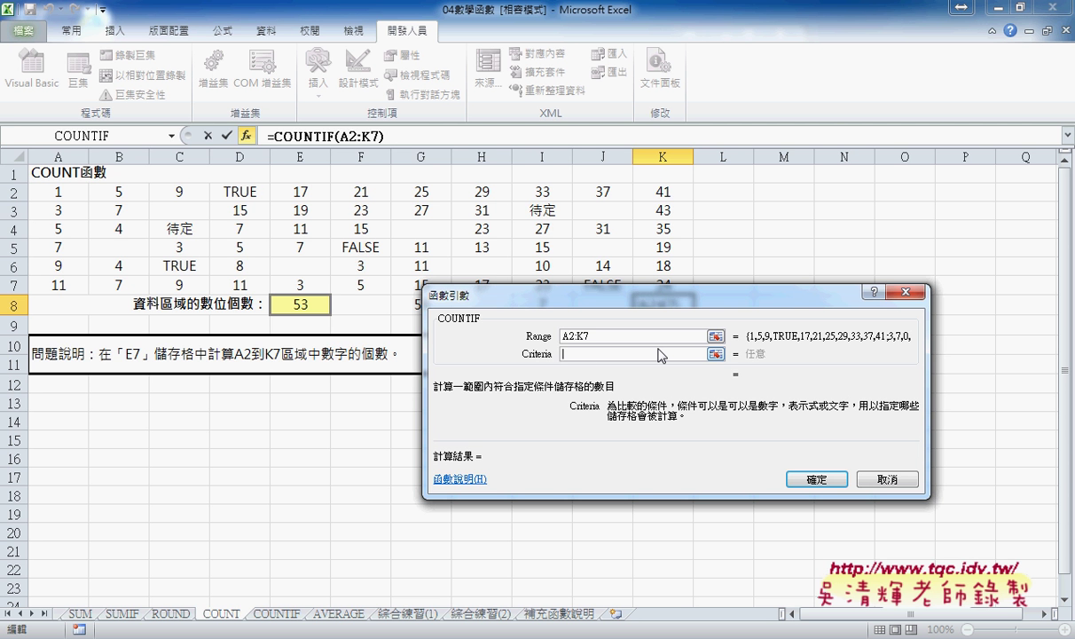
pyautogui.write('1')
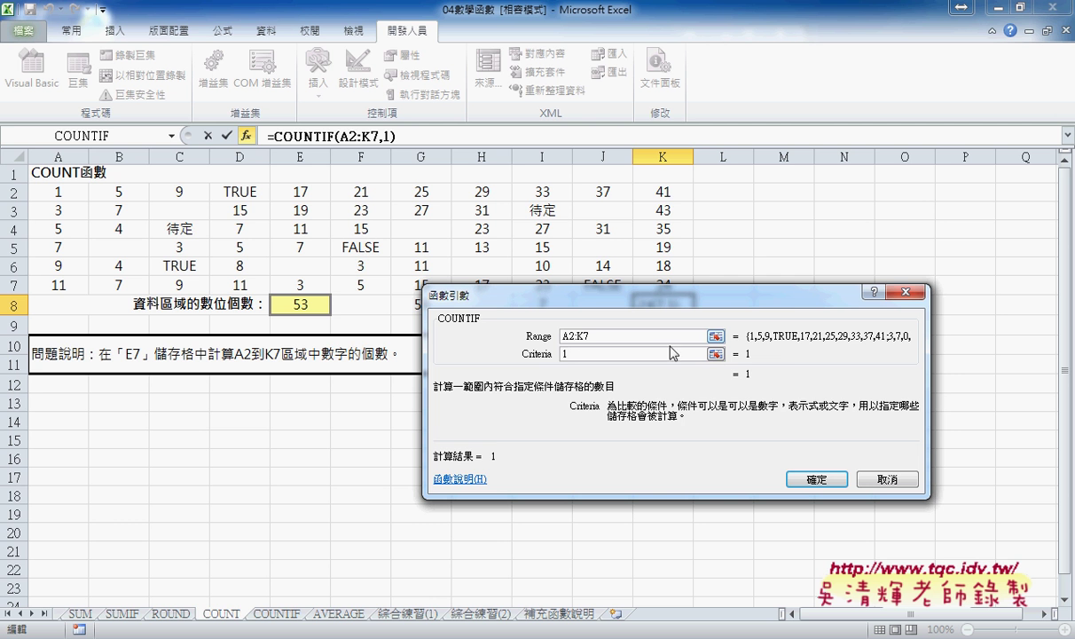
pyautogui.click(664, 339)
pyautogui.click(565, 353)
pyautogui.write('17')
pyautogui.click(815, 479)
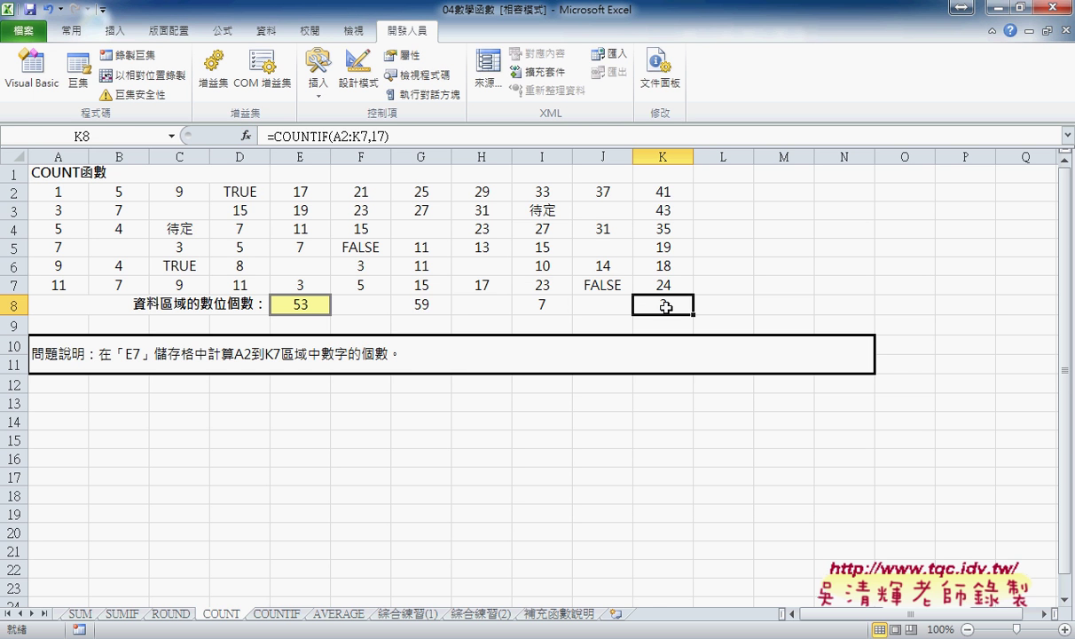
# On the COUNTIF sheet, select result cell D26 below the sales amounts D17:D24
pyautogui.click(279, 614)
pyautogui.click(348, 375)
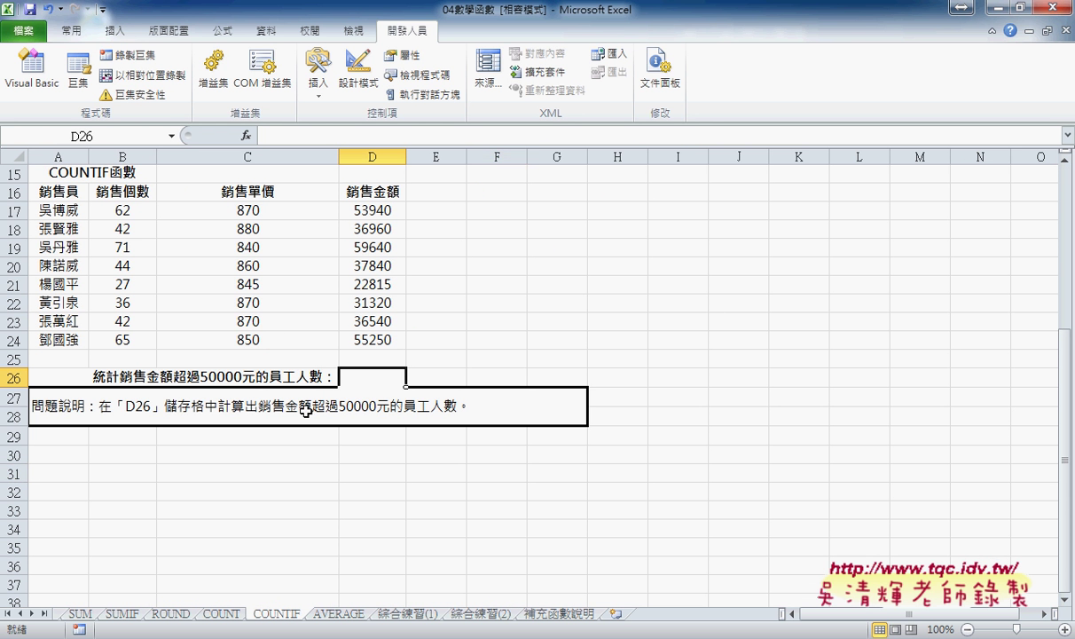
pyautogui.moveTo(353, 211); pyautogui.dragTo(384, 340)
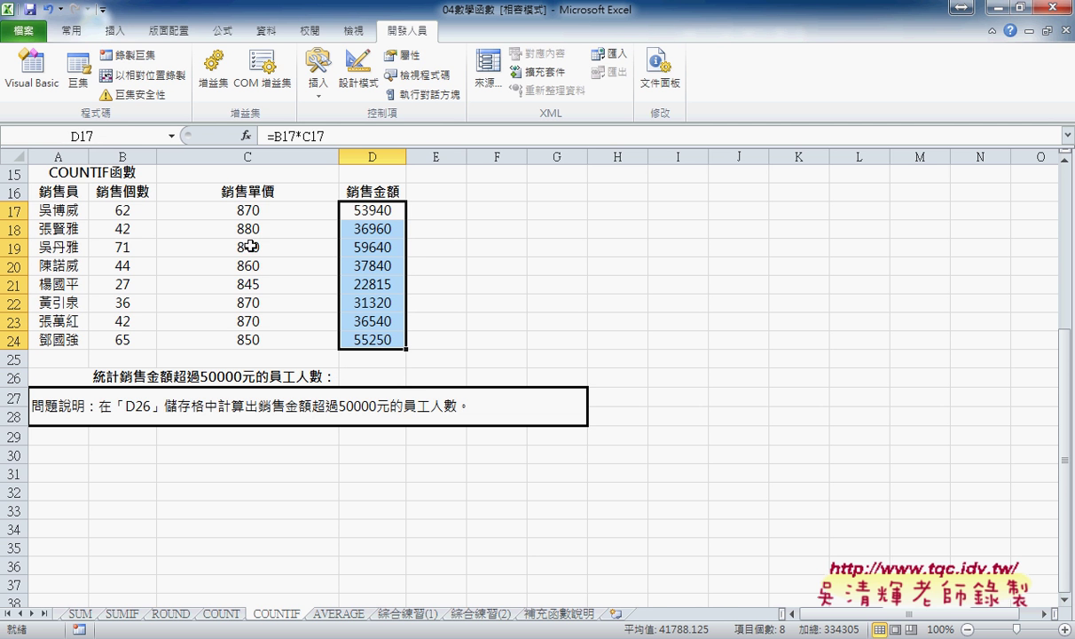
pyautogui.click(353, 371)
# Enter =COUNTIF(D17:D24,">50000") in D26, counting 3 sales above 50000
pyautogui.click(245, 135)
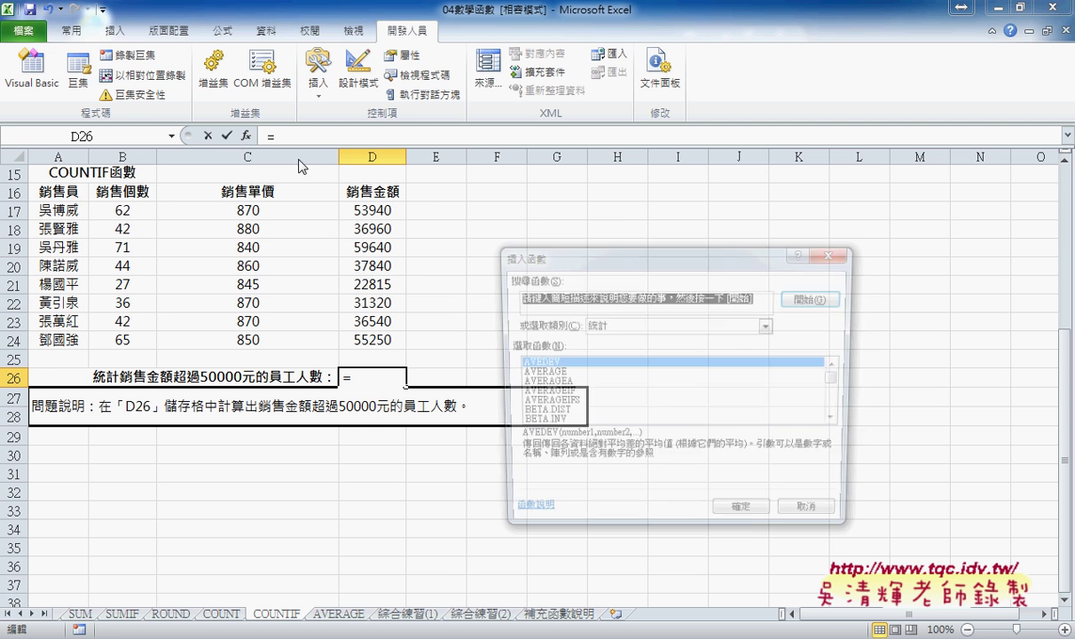
pyautogui.click(604, 325)
pyautogui.click(635, 341)
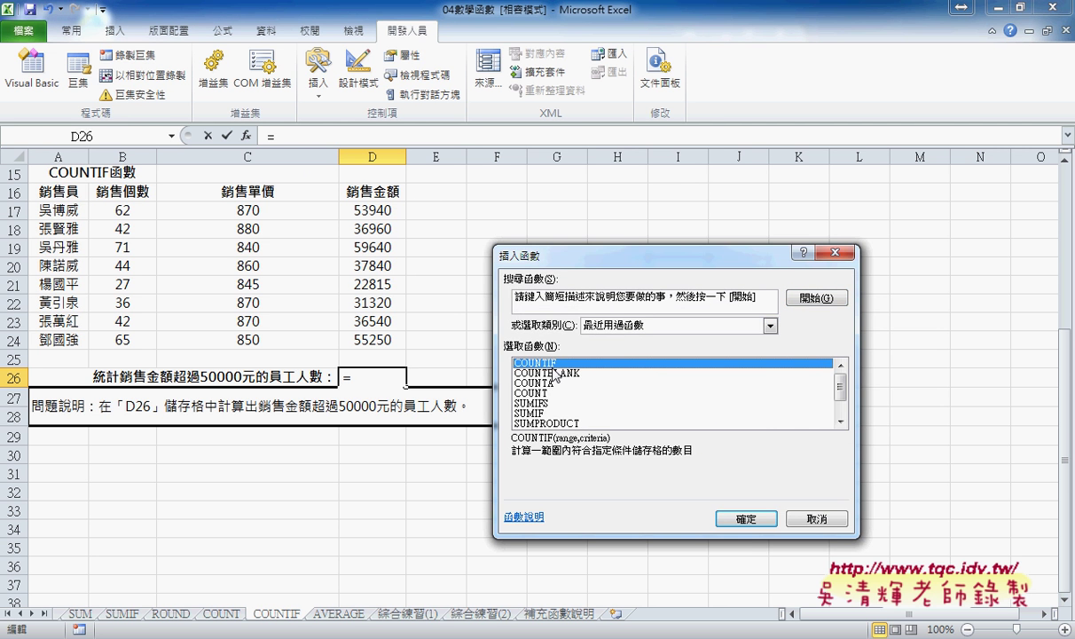
pyautogui.click(747, 517)
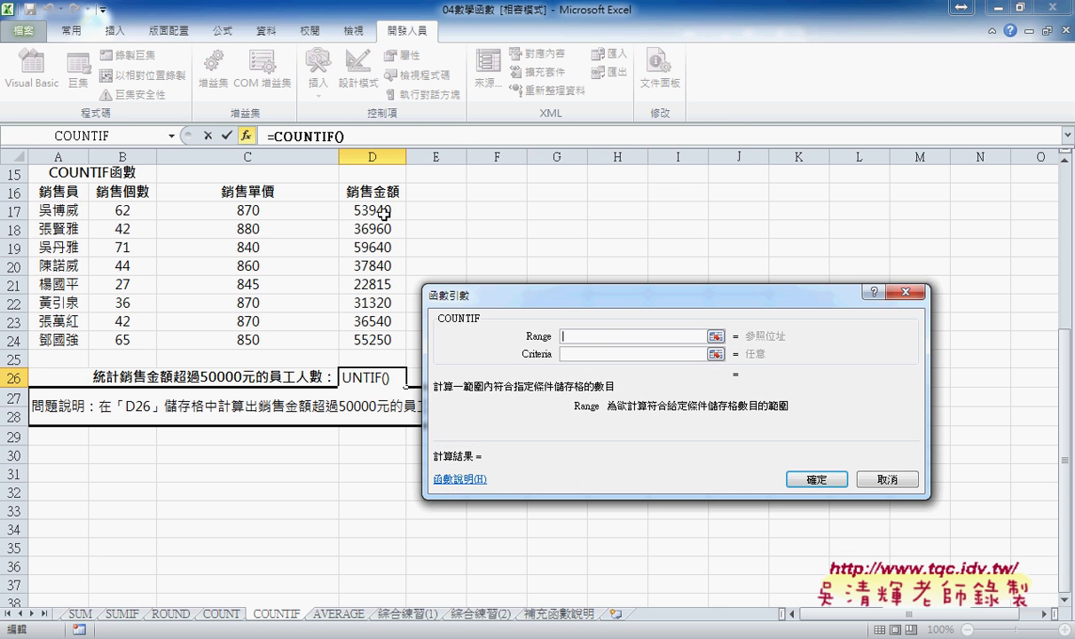
pyautogui.moveTo(366, 210); pyautogui.dragTo(373, 341)
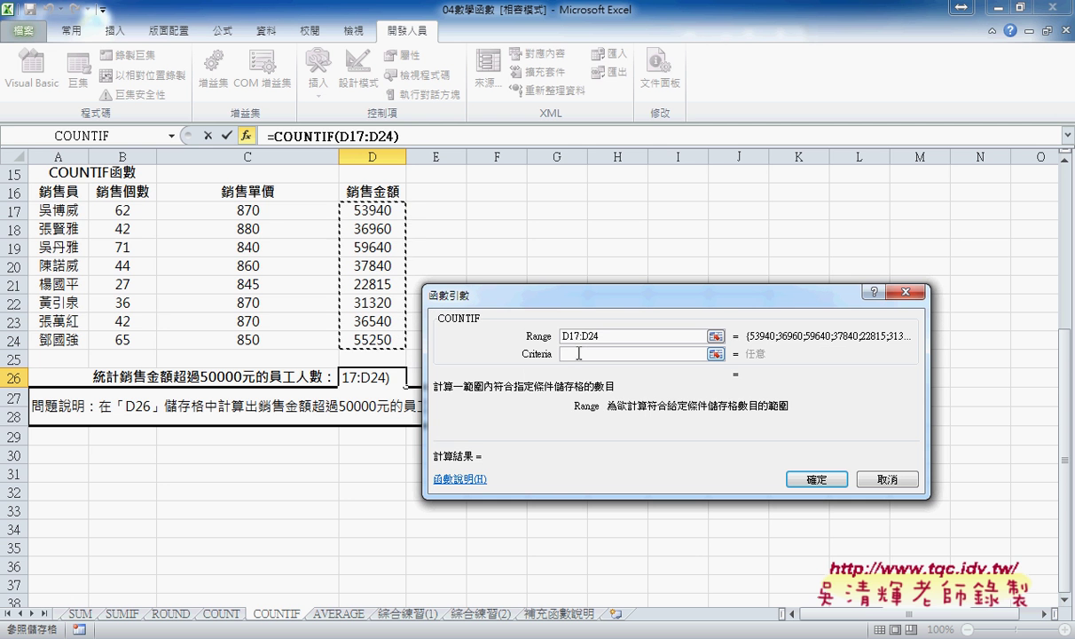
pyautogui.click(578, 354)
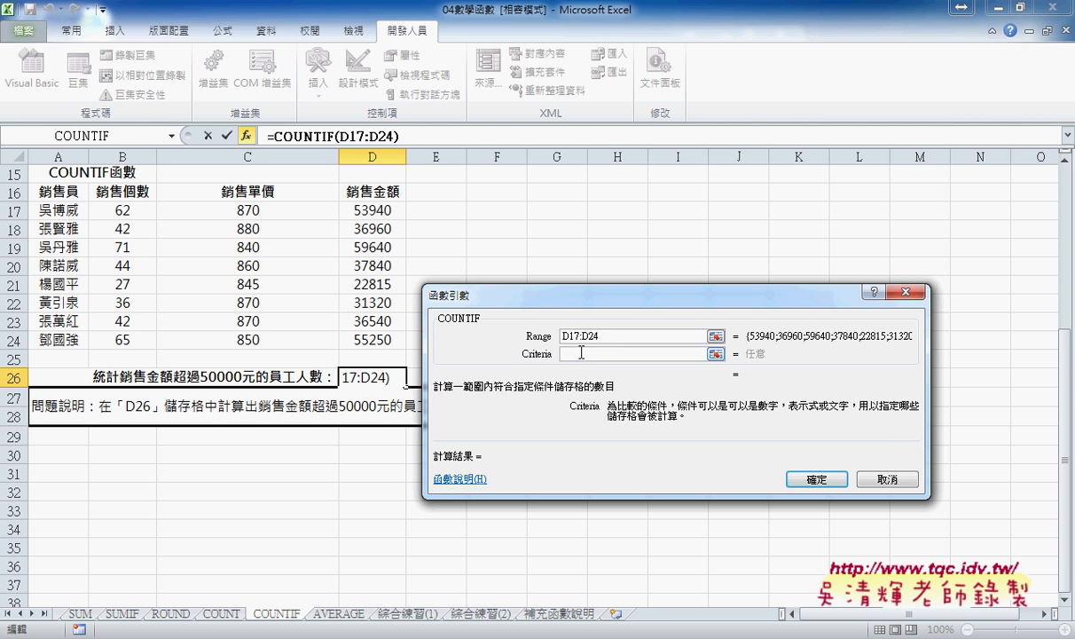
pyautogui.write('>5000')
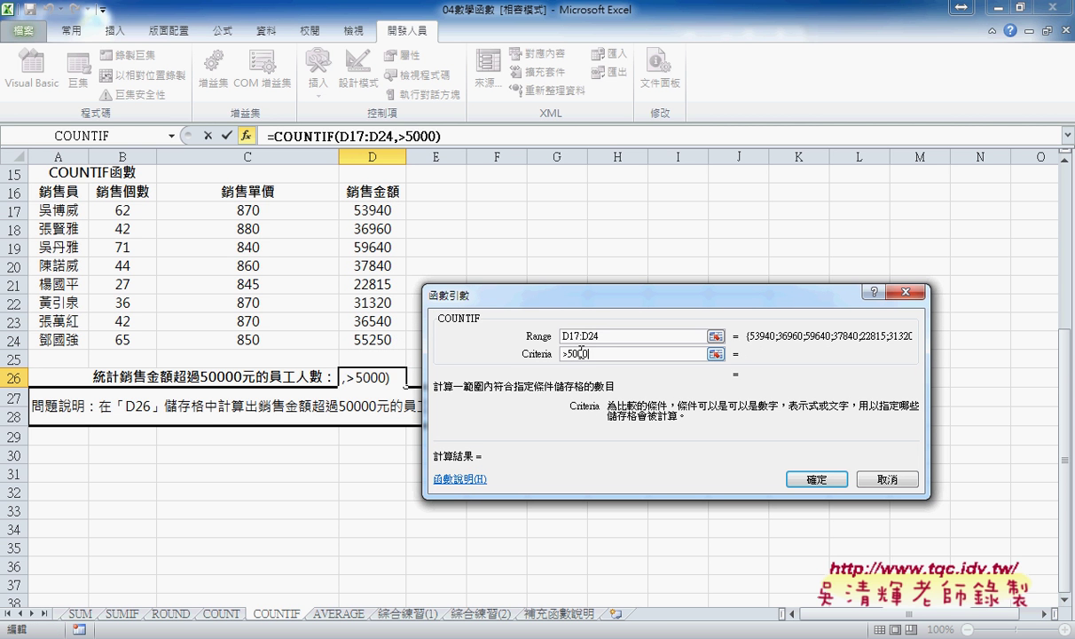
pyautogui.write('0')
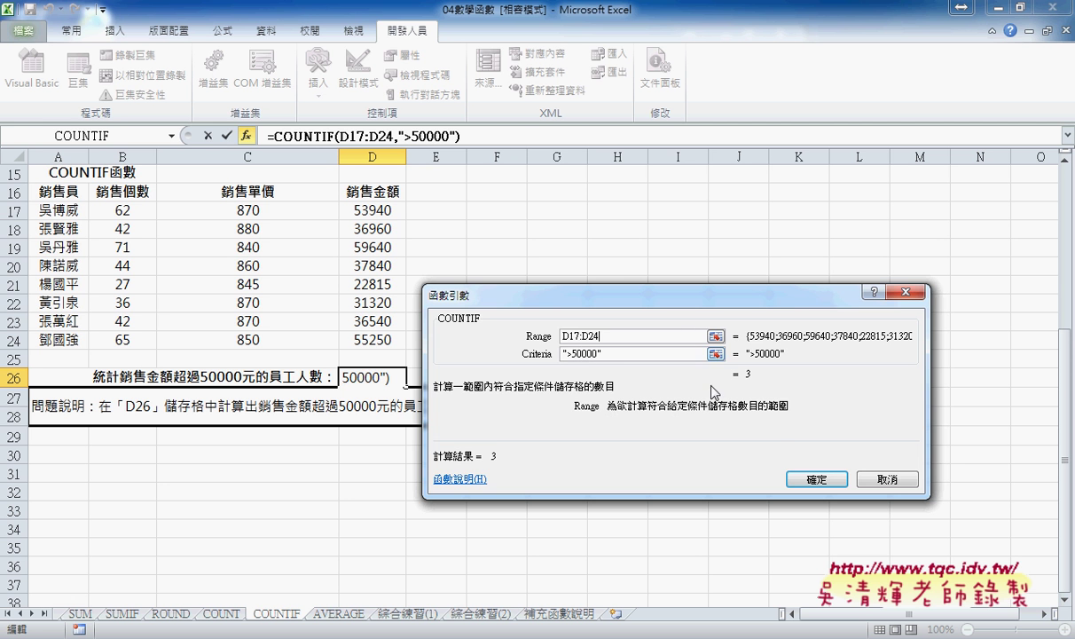
pyautogui.click(816, 479)
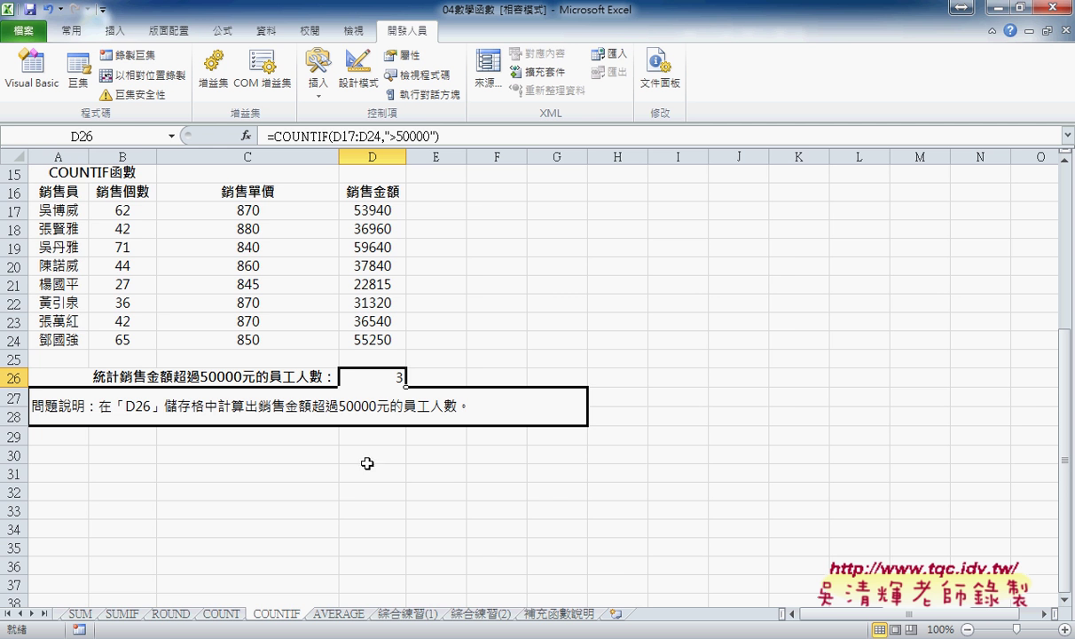
# Switch to the lottery statistics workbook, browse the 101年 and 102年 sheets, then return to 統計分析
pyautogui.moveTo(334, 634)
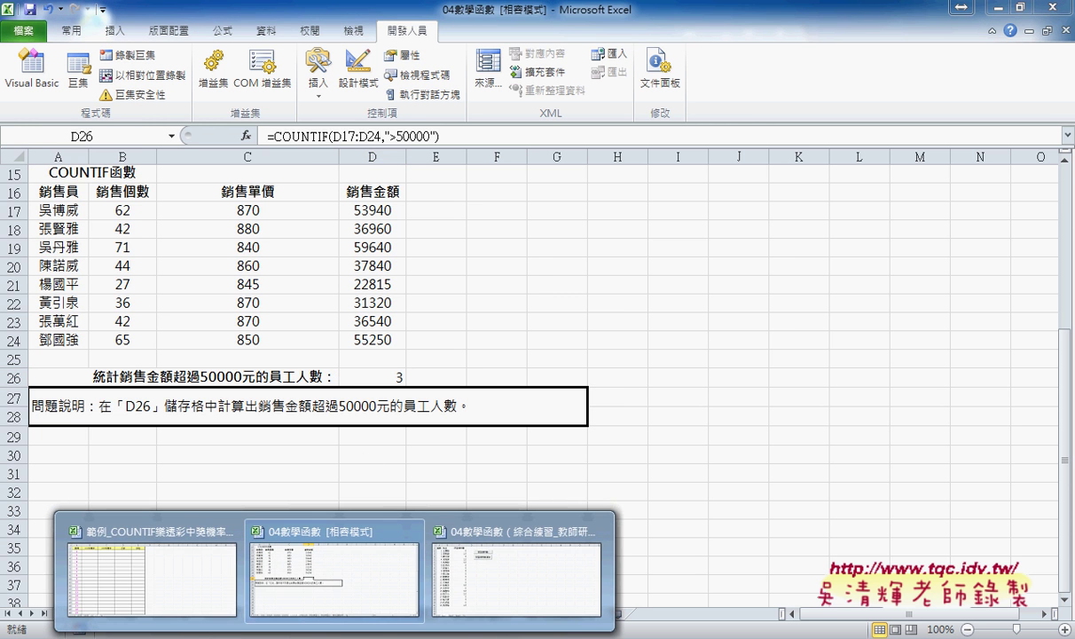
pyautogui.click(180, 562)
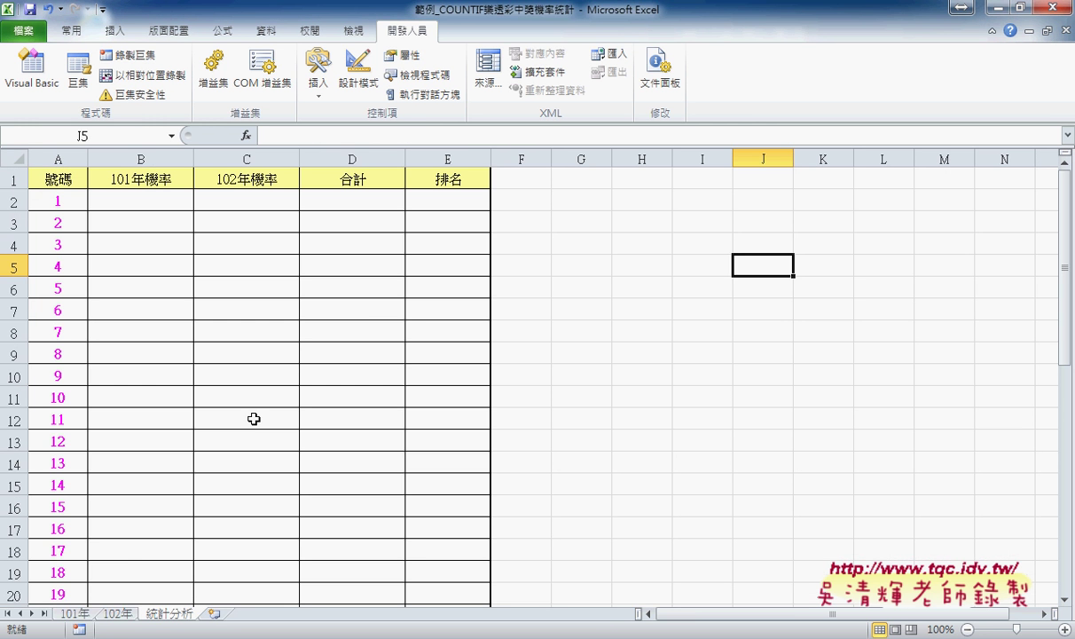
pyautogui.click(76, 613)
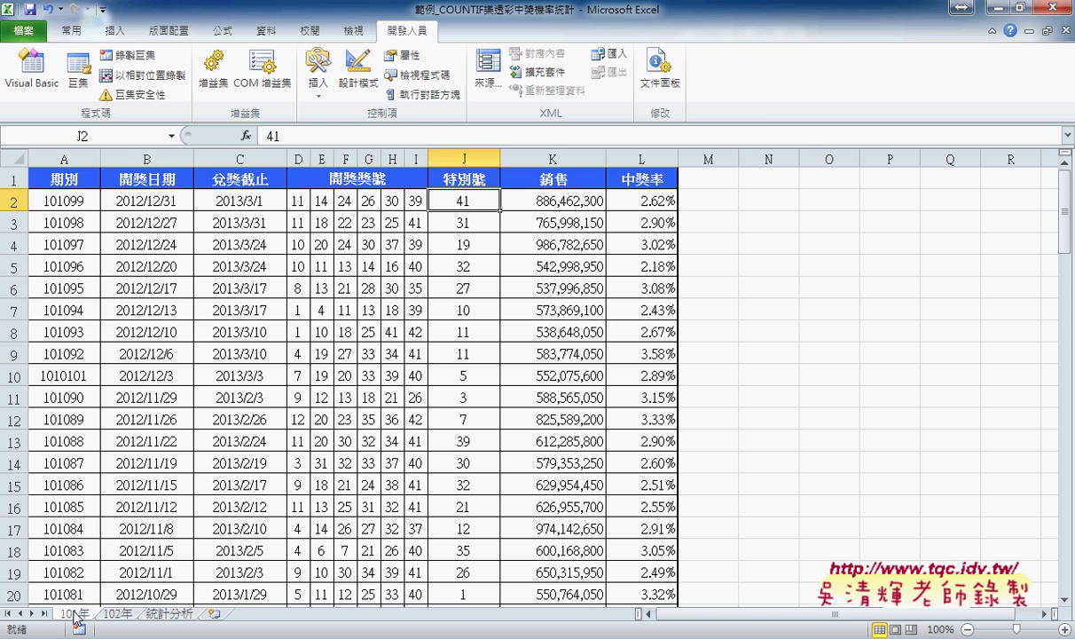
pyautogui.click(117, 613)
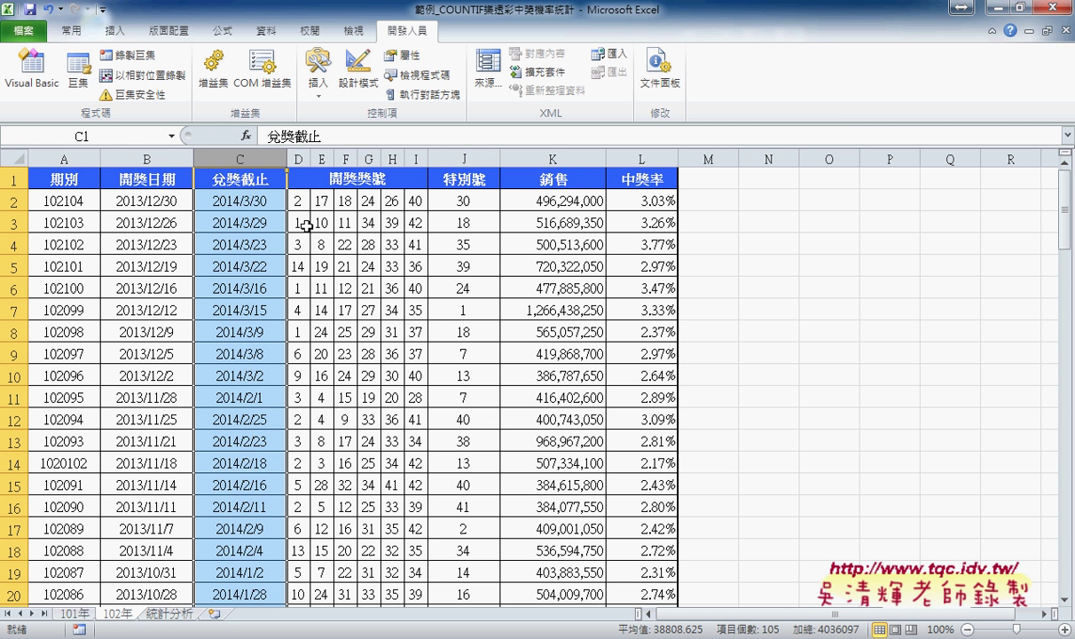
pyautogui.click(169, 613)
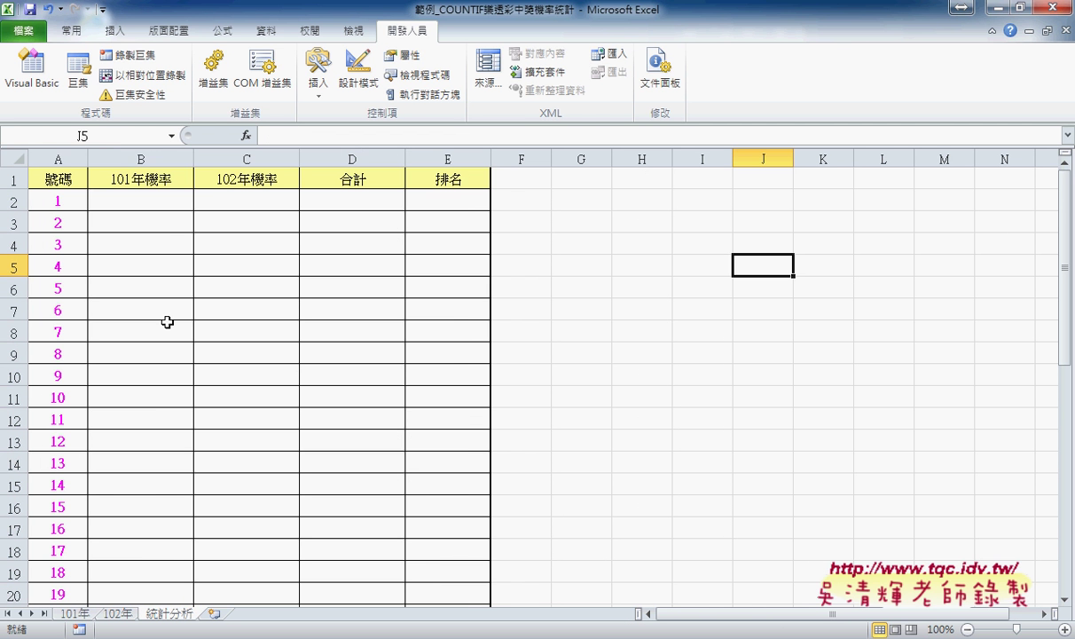
# Select cell B2 in the 101年機率 column of the probability table
pyautogui.click(164, 203)
pyautogui.click(72, 201)
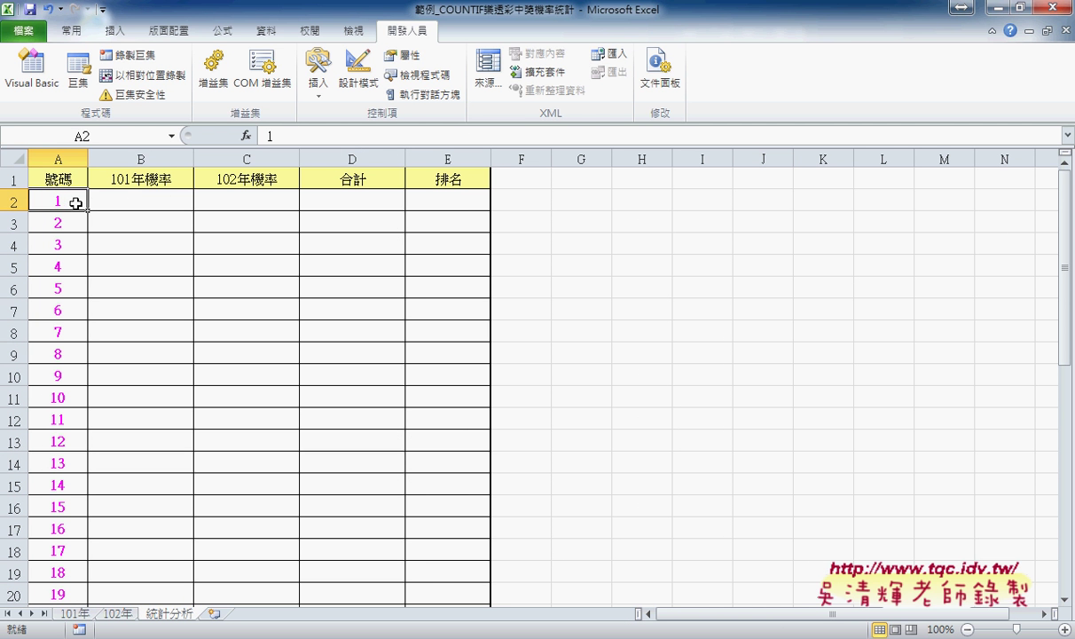
pyautogui.click(125, 203)
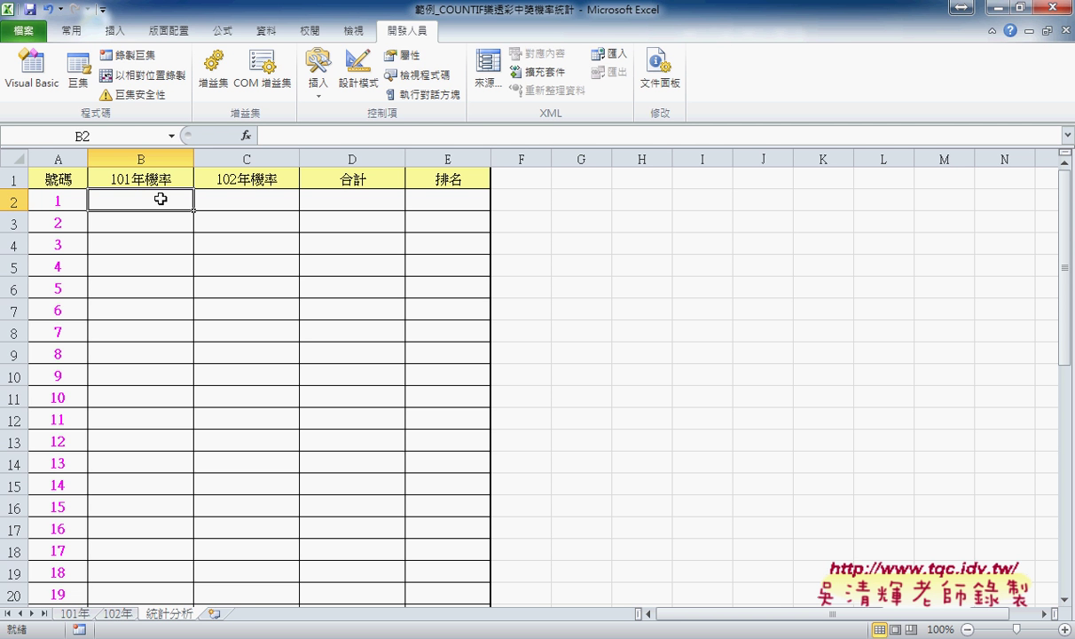
pyautogui.click(74, 612)
pyautogui.moveTo(296, 206); pyautogui.dragTo(468, 372)
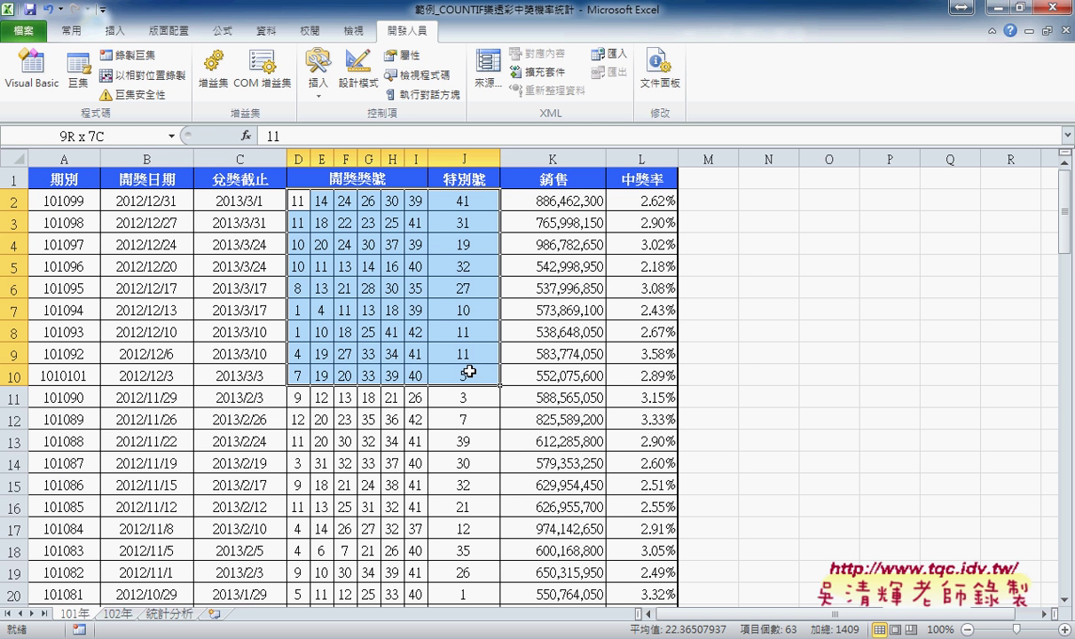
pyautogui.moveTo(467, 370); pyautogui.dragTo(467, 371)
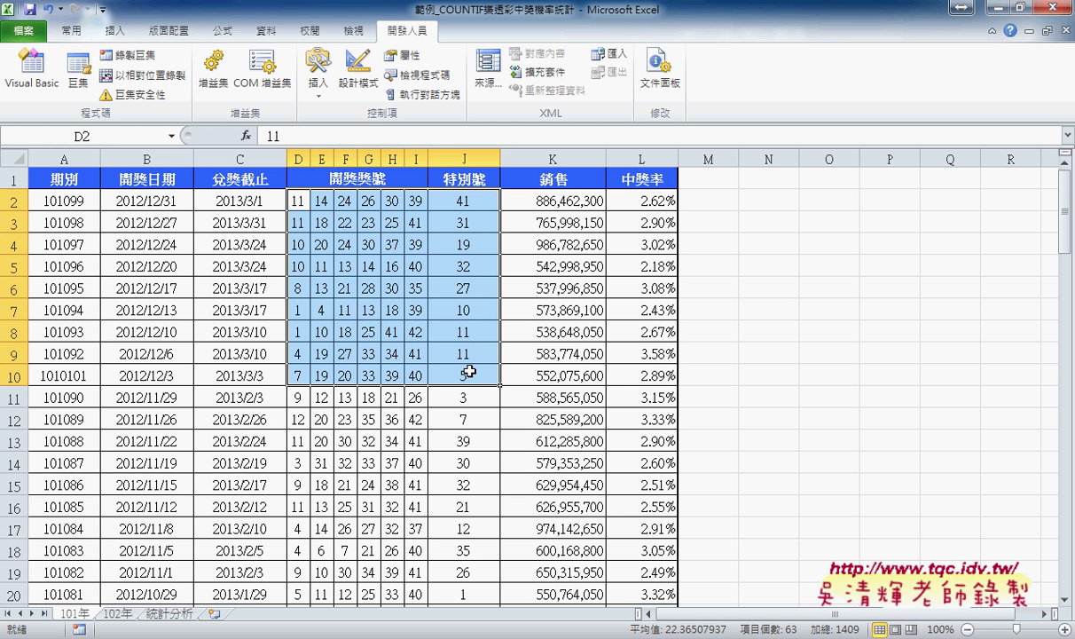
pyautogui.click(169, 614)
pyautogui.click(54, 202)
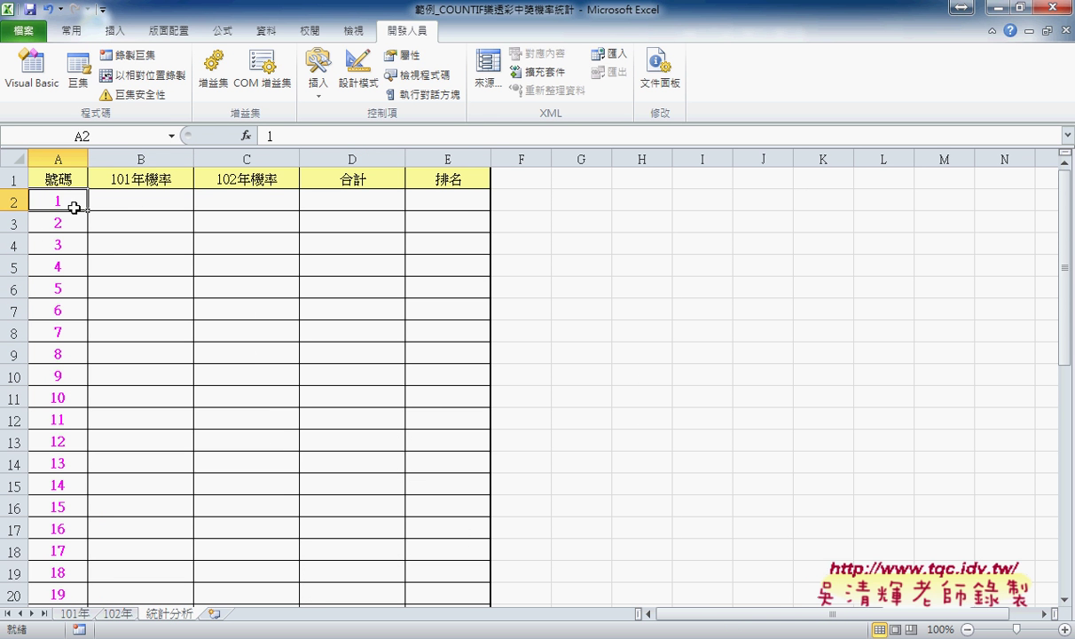
pyautogui.click(166, 201)
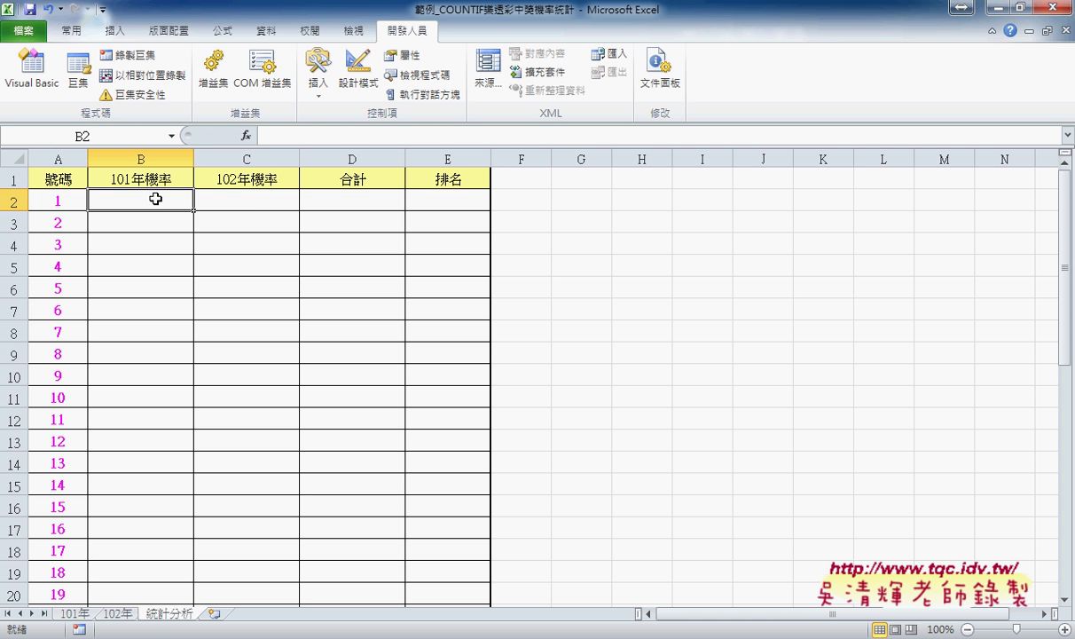
pyautogui.click(229, 199)
pyautogui.click(371, 199)
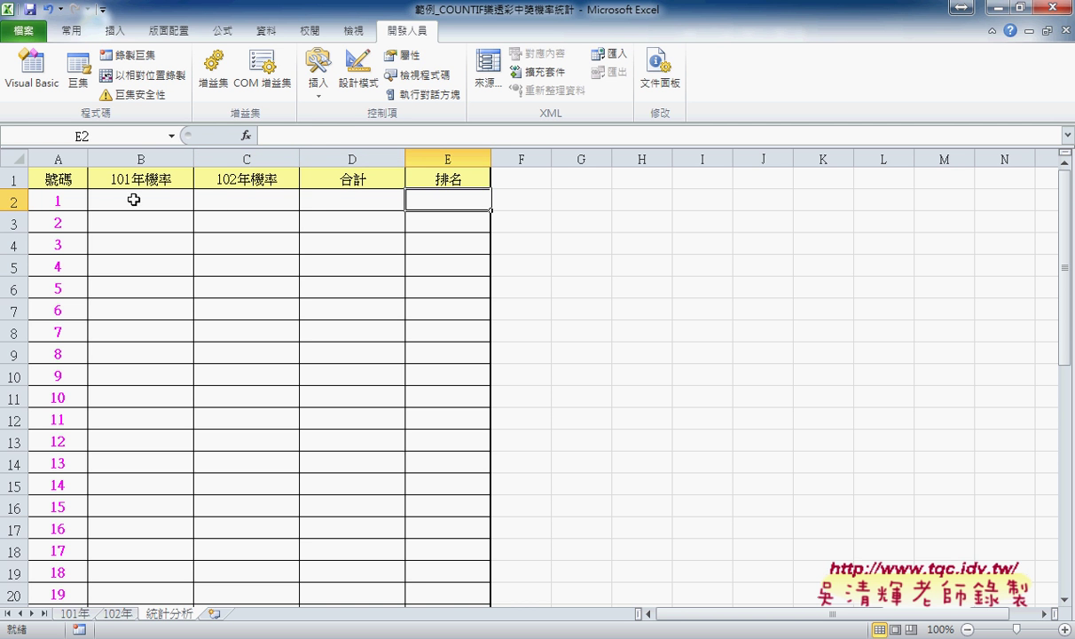
pyautogui.moveTo(134, 200); pyautogui.dragTo(213, 200)
pyautogui.moveTo(147, 178); pyautogui.dragTo(247, 179)
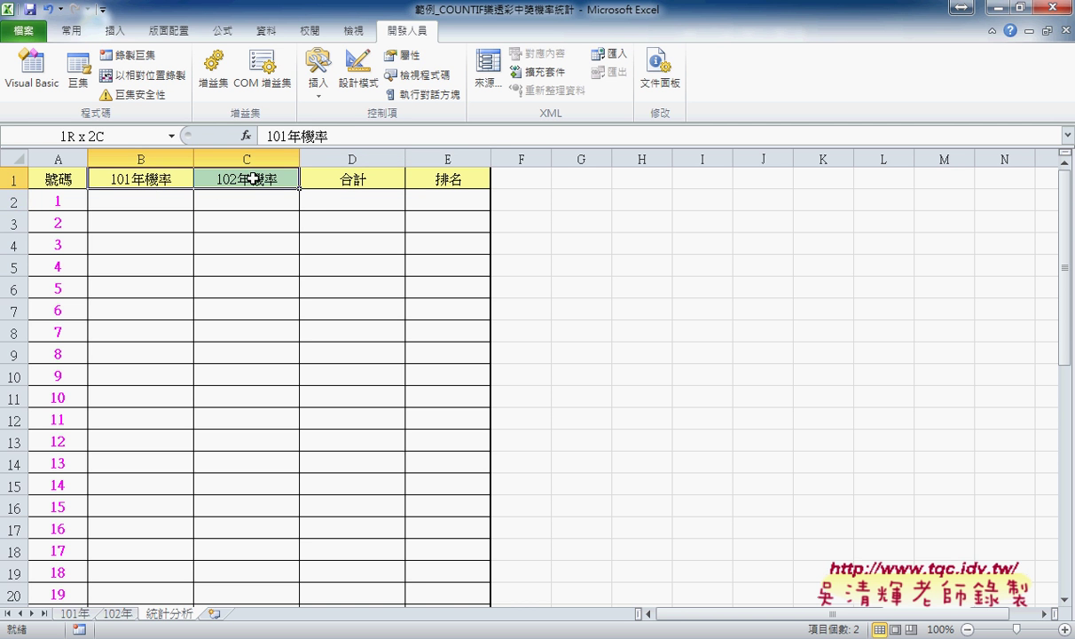
pyautogui.moveTo(107, 196); pyautogui.dragTo(221, 202)
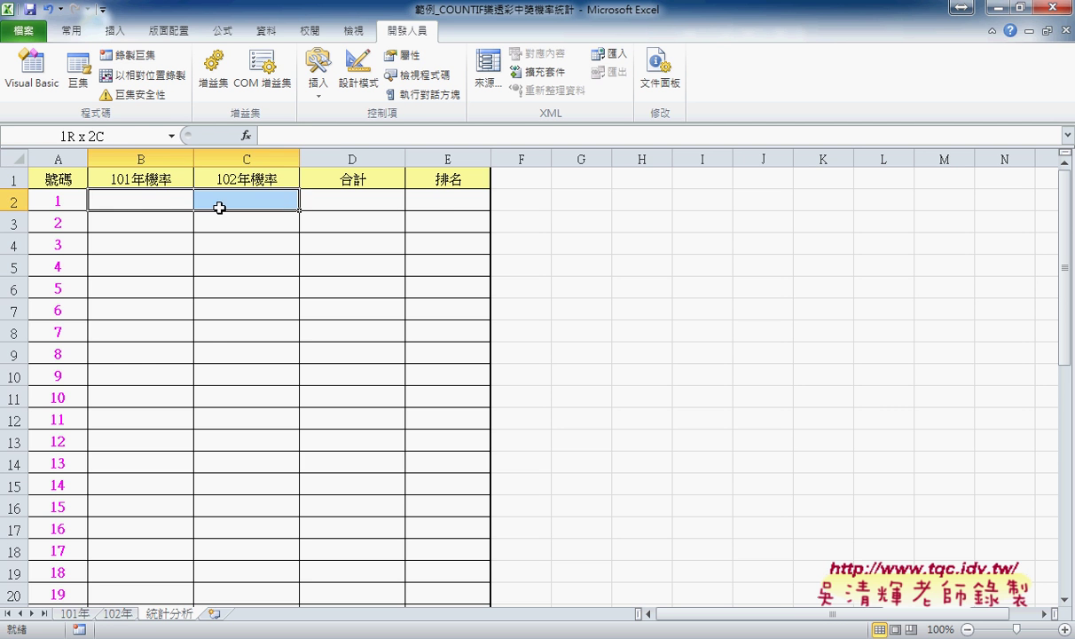
pyautogui.click(426, 191)
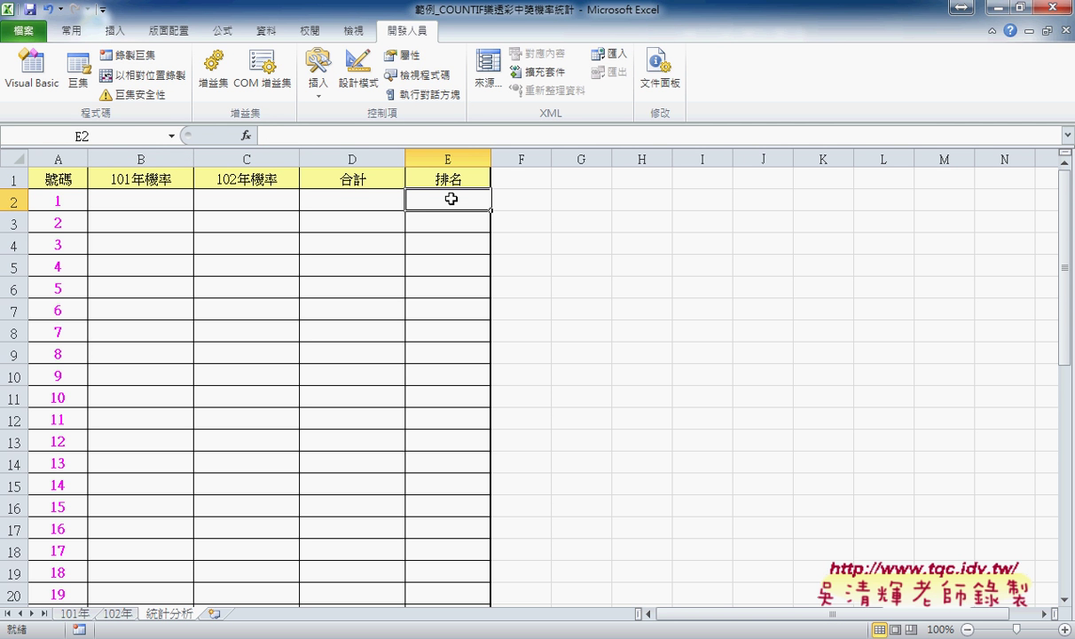